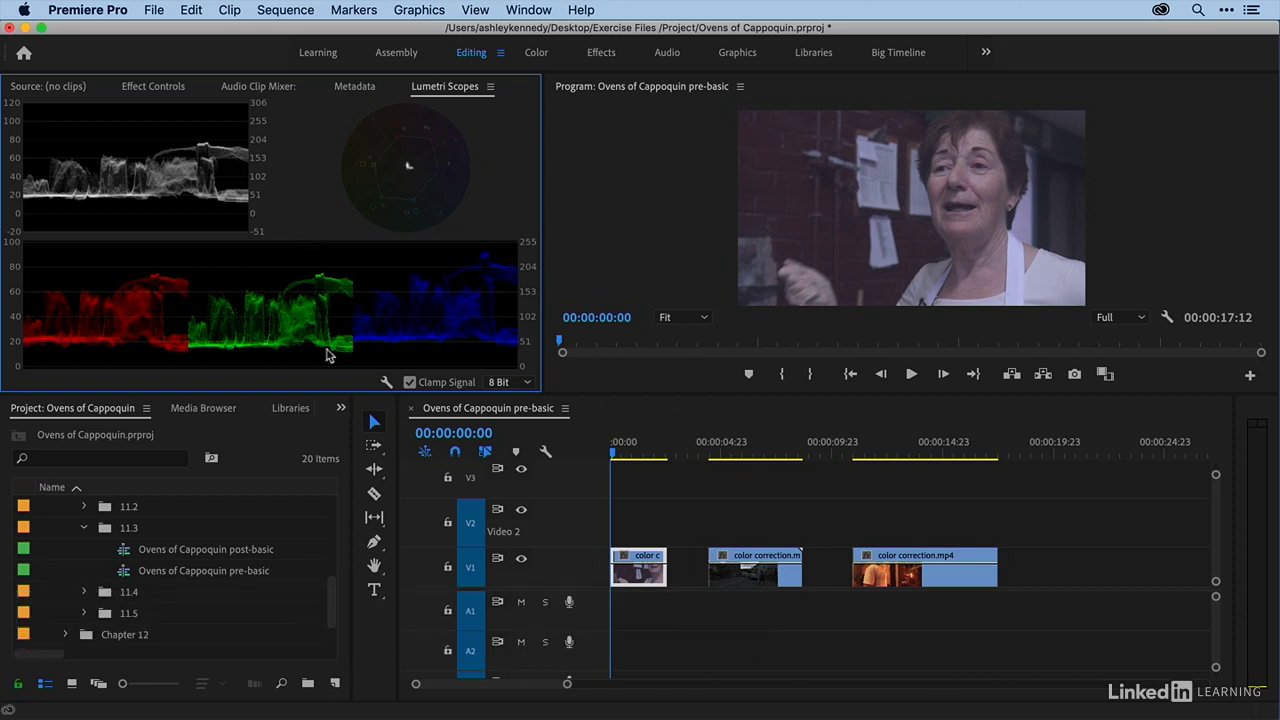
# Show the Color Correction effects list and open the Lumetri Color controls
pyautogui.click(341, 408)
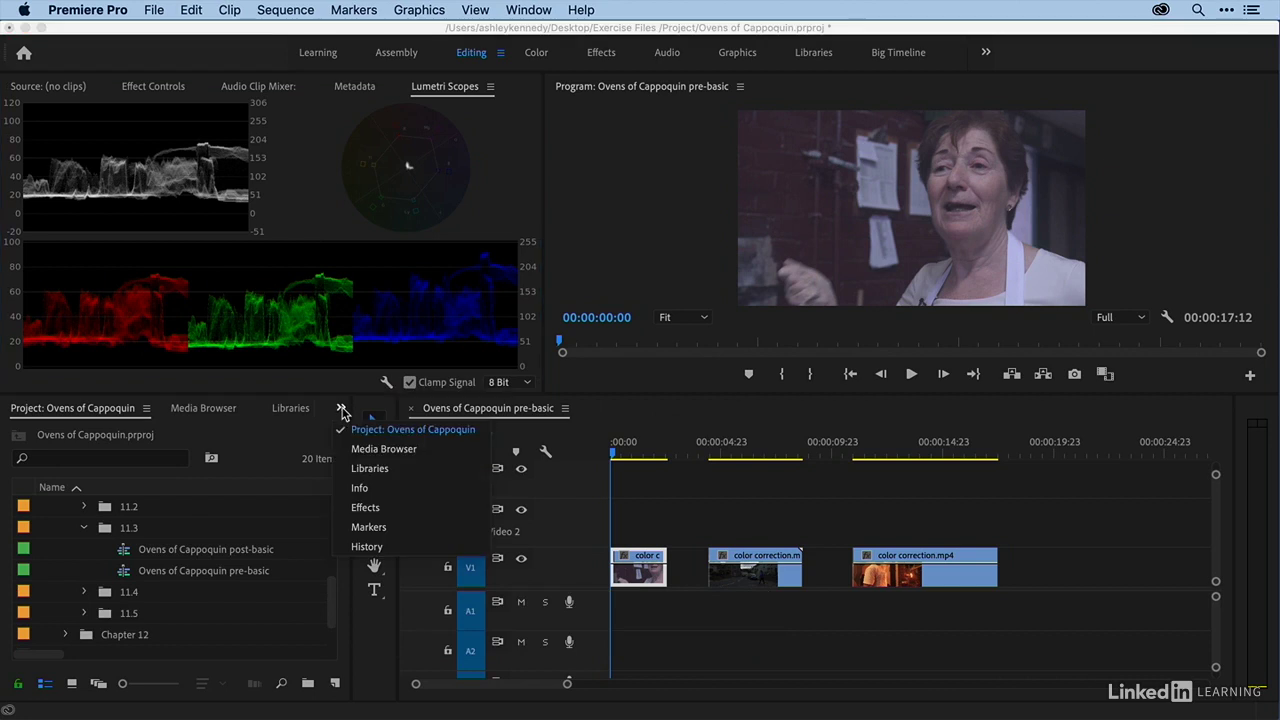
pyautogui.click(365, 507)
pyautogui.moveTo(342, 500); pyautogui.dragTo(340, 553)
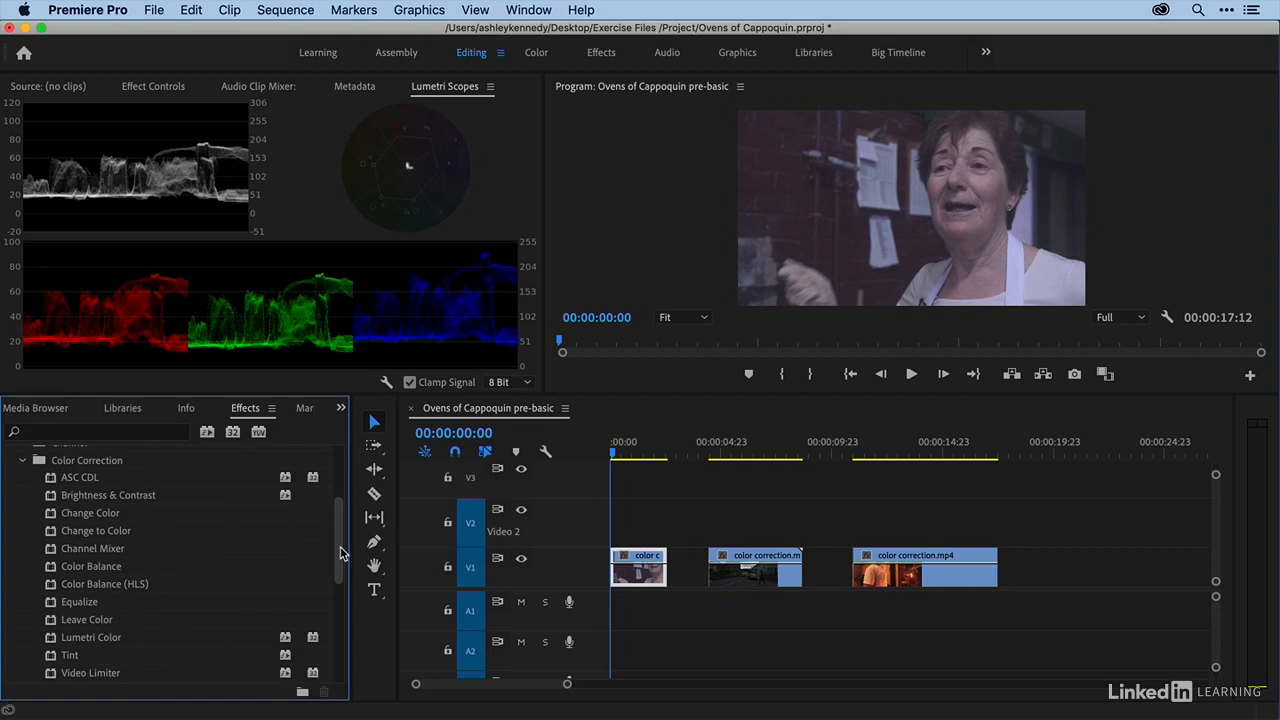
pyautogui.click(527, 10)
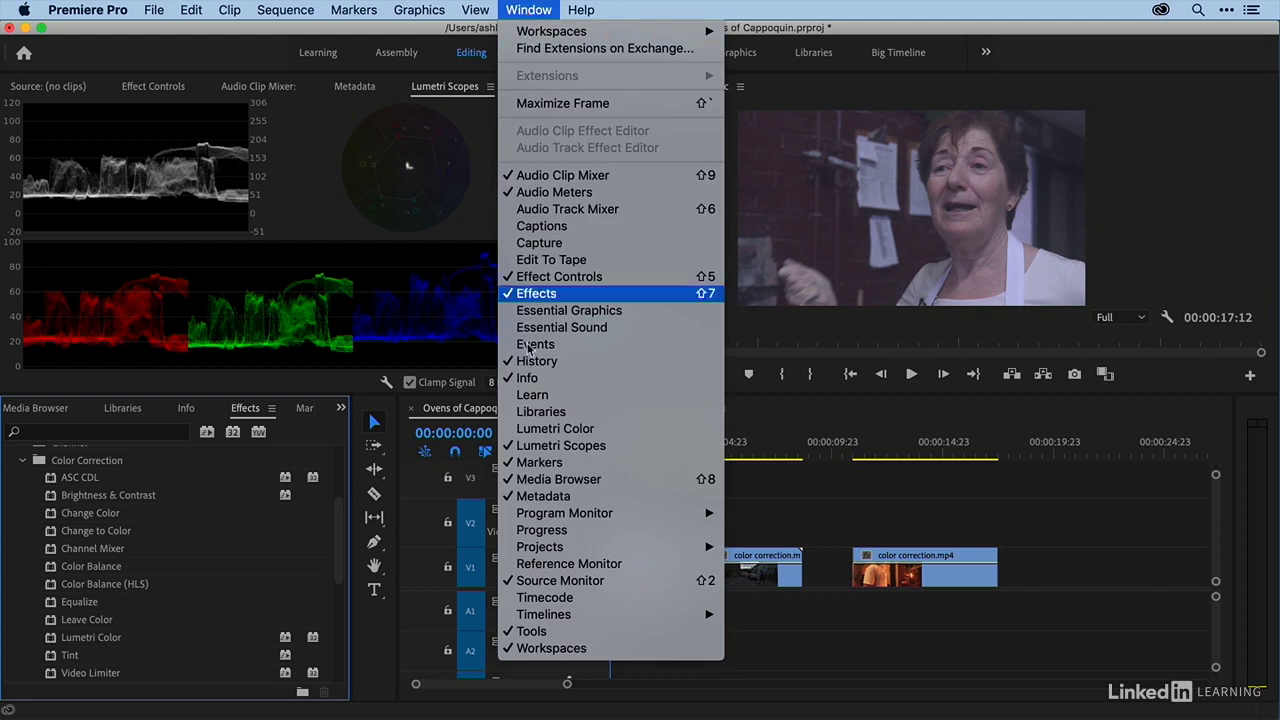
pyautogui.click(527, 430)
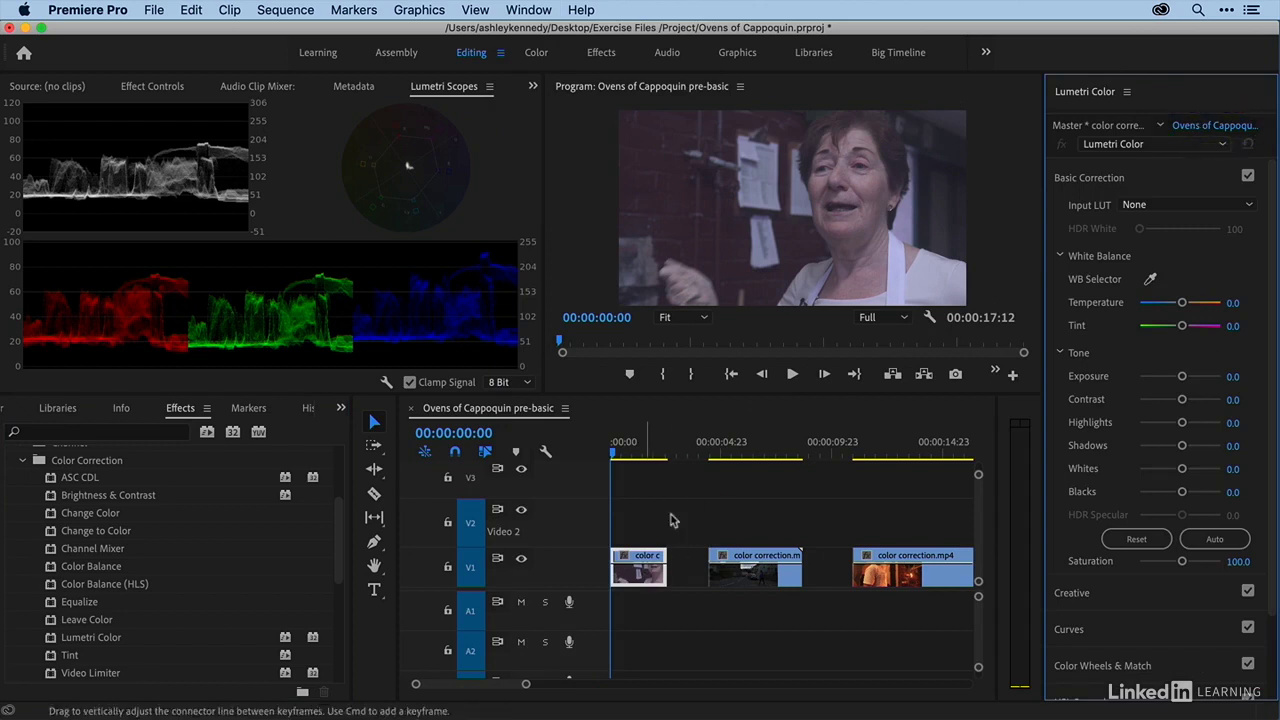
# Compare the master-clip and sequence-clip correction targets, keep the sequence clip, and look over the Lumetri Color sections before reopening Basic Correction
pyautogui.click(1101, 128)
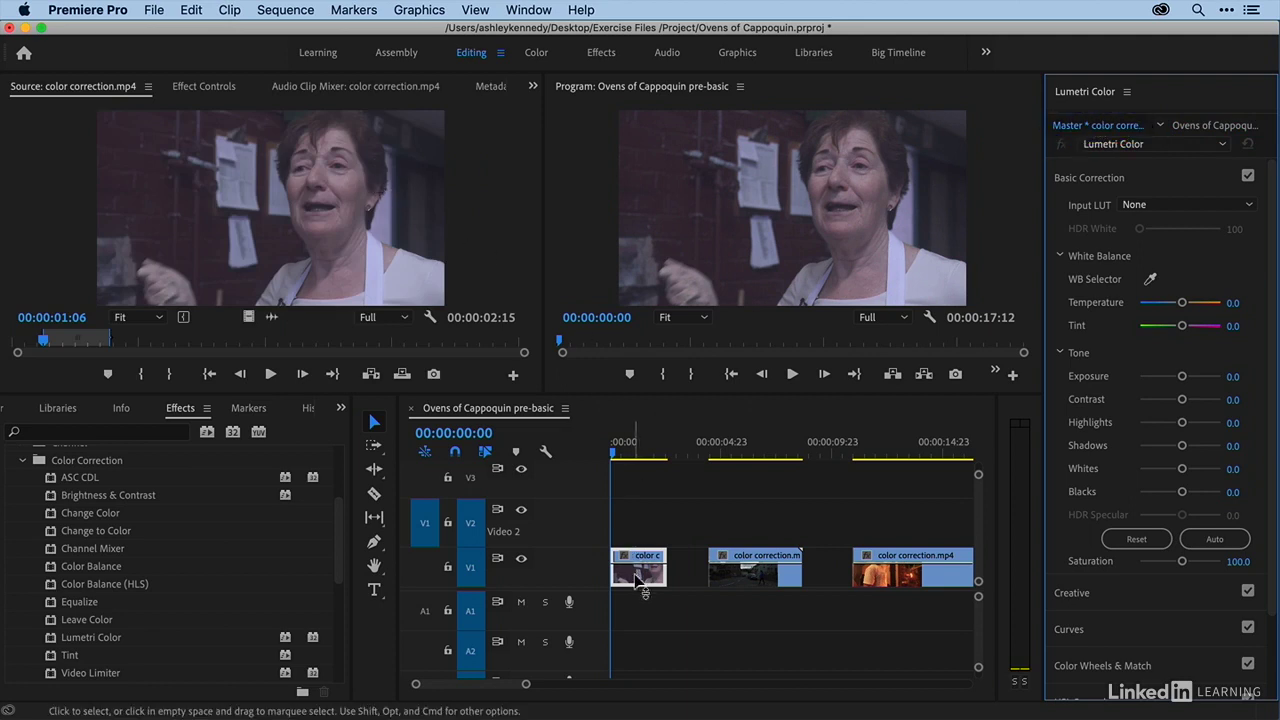
pyautogui.click(1203, 128)
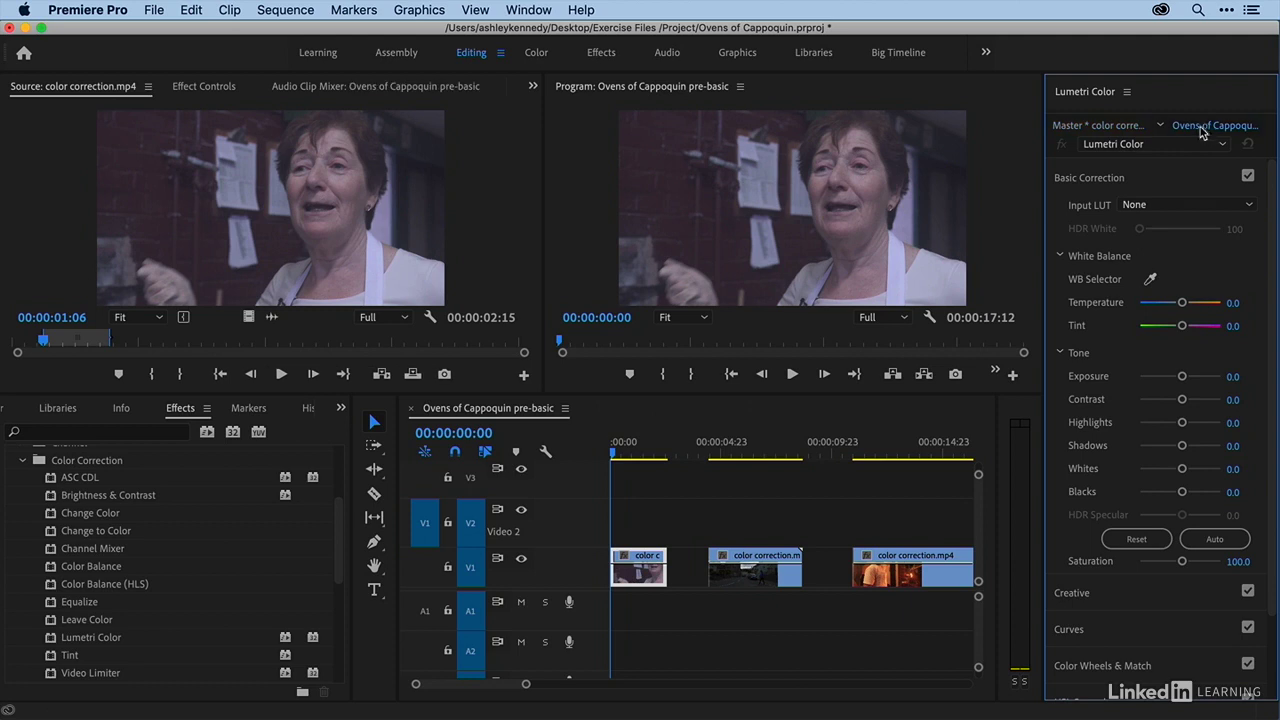
pyautogui.click(1190, 178)
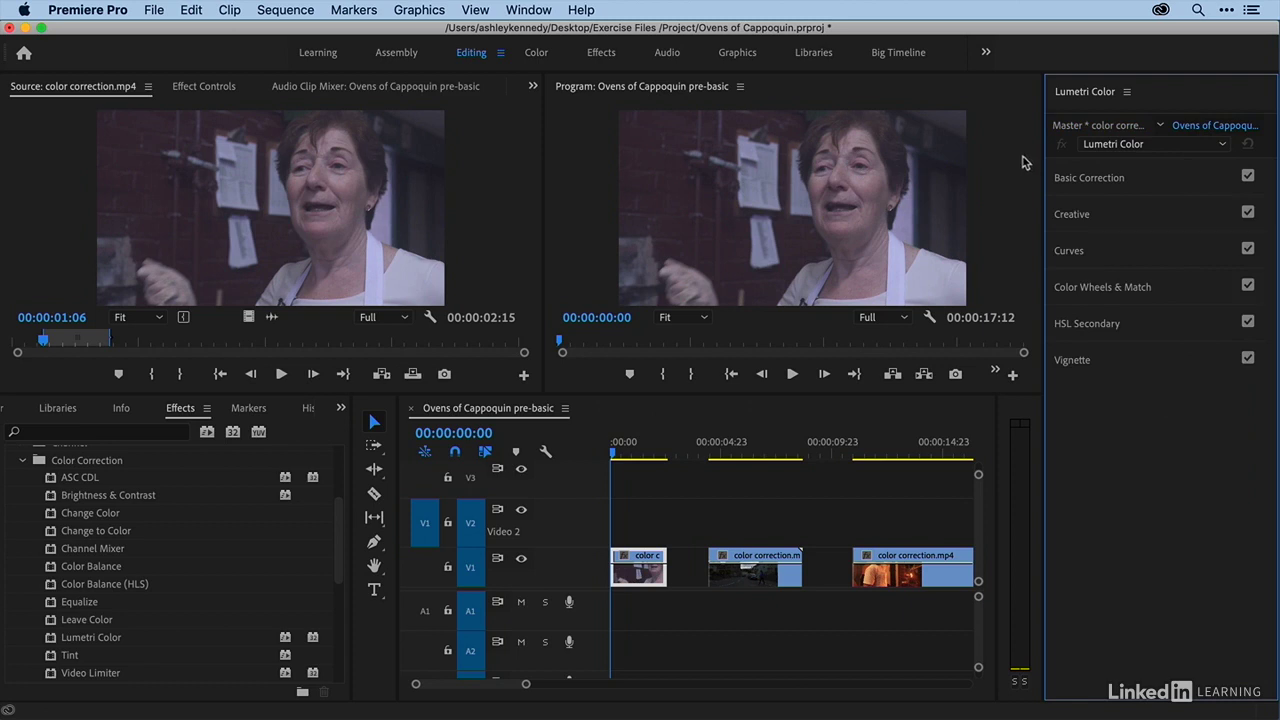
pyautogui.click(1175, 180)
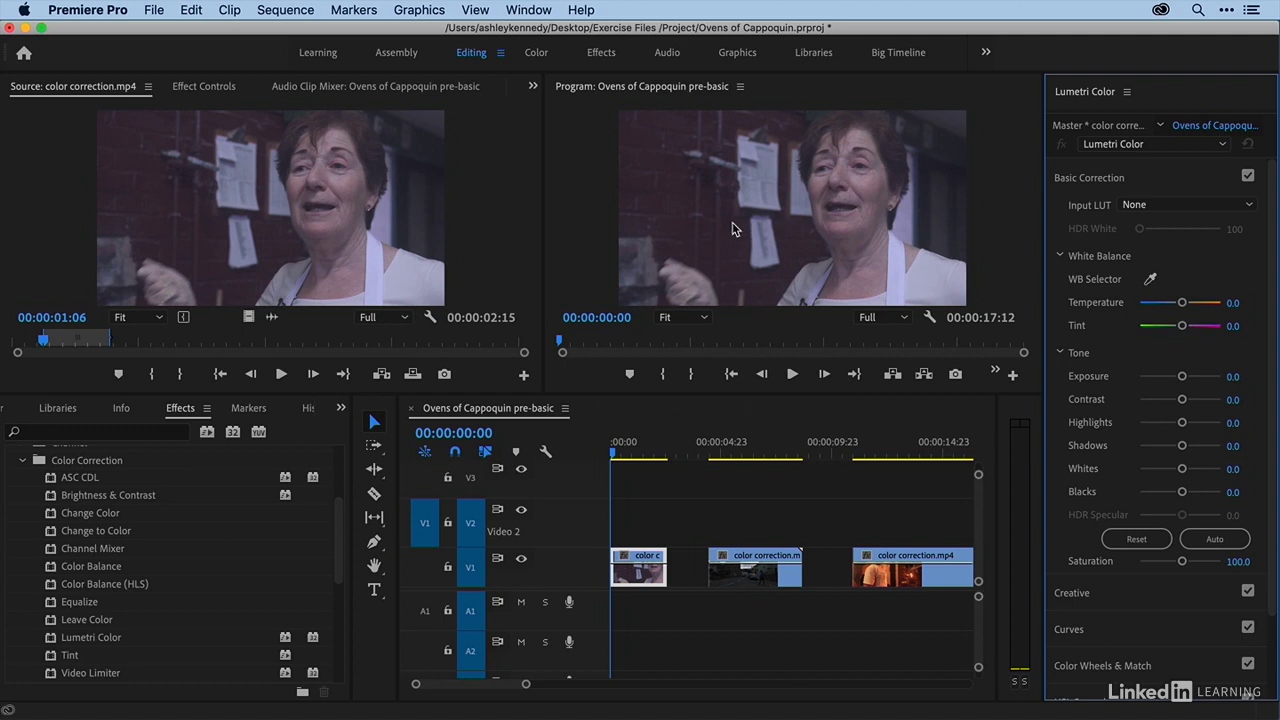
# With the Lumetri Scopes displayed, auto-correct the first clip's tone and set Whites to 50.0 and Blacks to -69.6
pyautogui.click(533, 89)
pyautogui.click(565, 191)
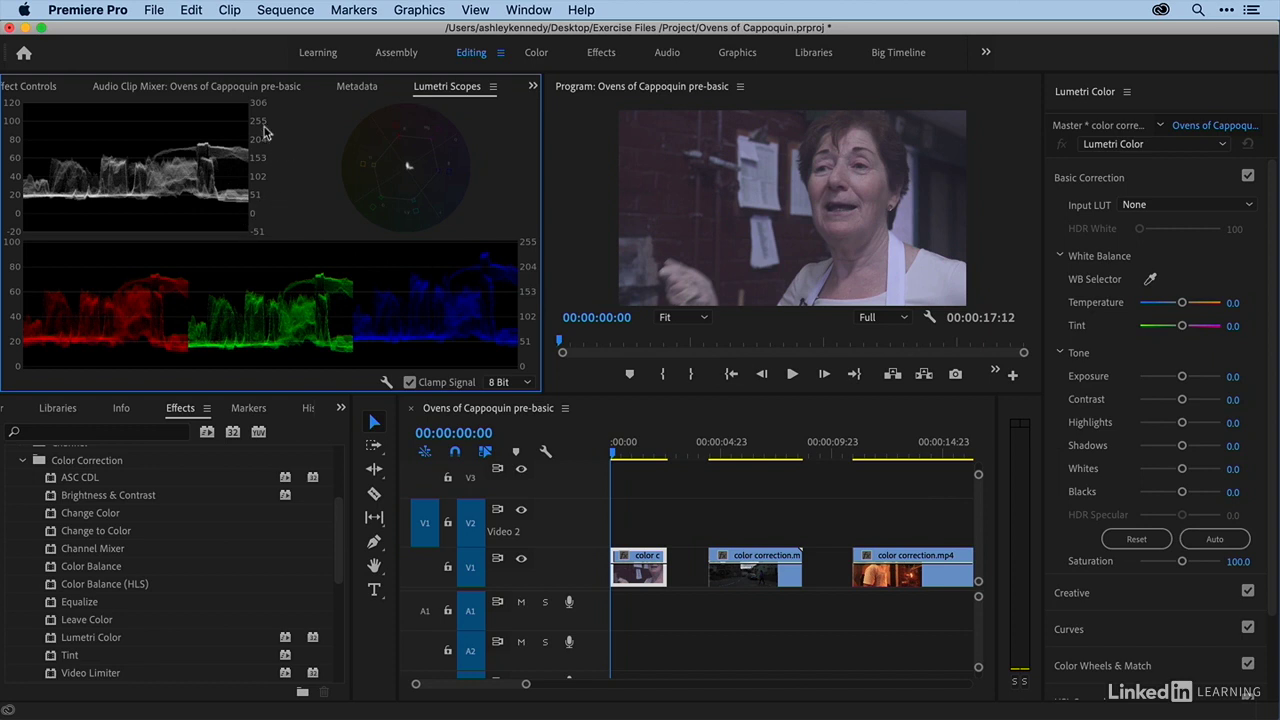
pyautogui.click(1208, 540)
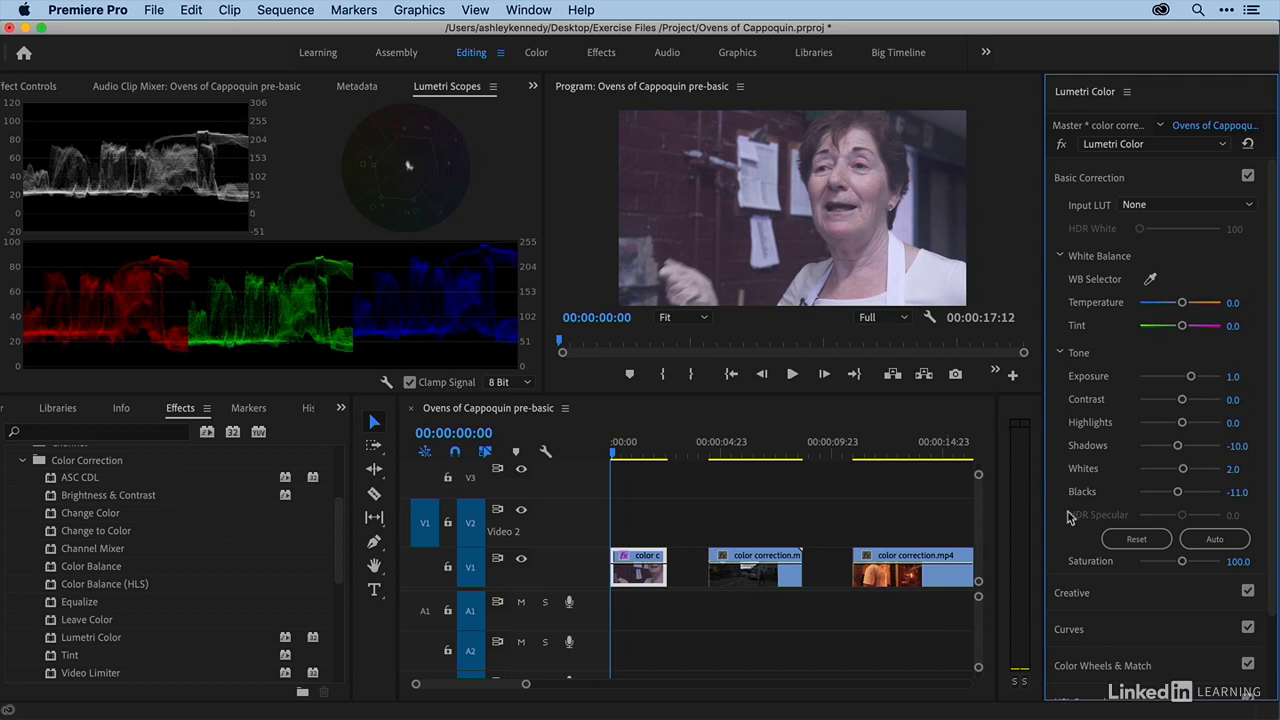
pyautogui.moveTo(1182, 470); pyautogui.dragTo(1151, 492)
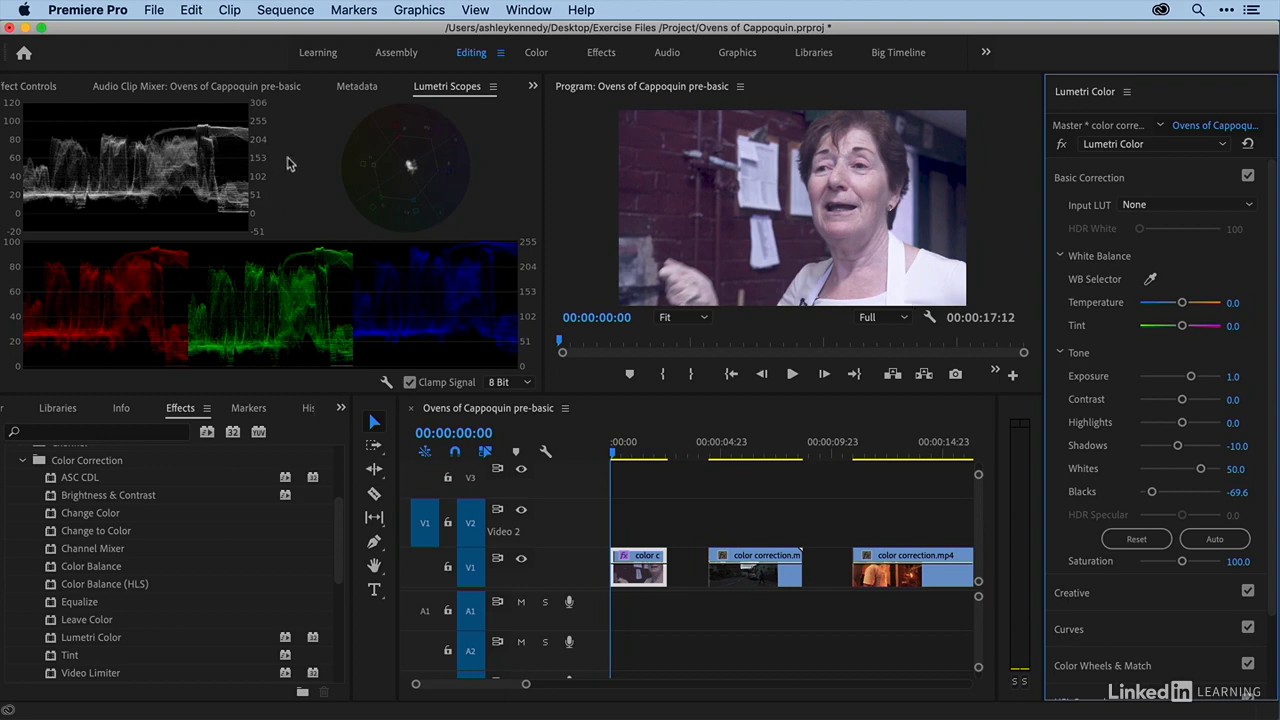
# Switch the Lumetri Color effect off and on to compare the first clip before and after the tone correction
pyautogui.click(1004, 92)
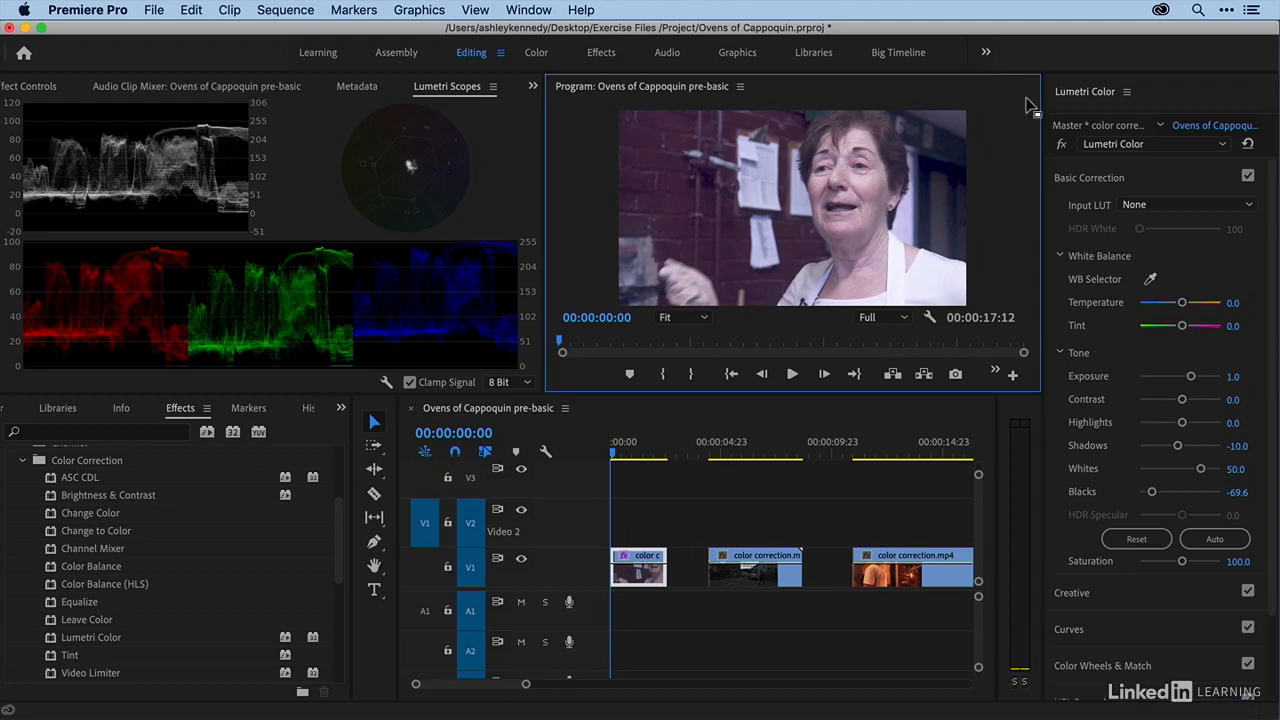
pyautogui.click(1061, 145)
pyautogui.click(1062, 146)
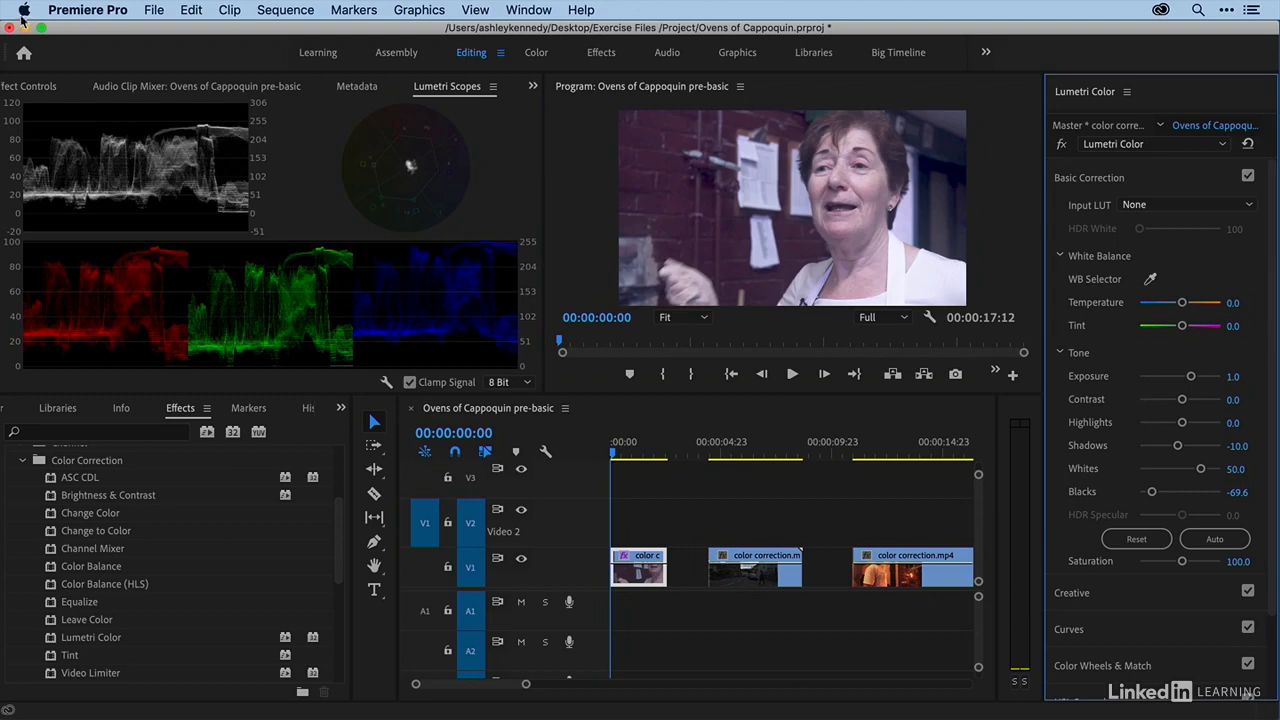
# Review the clip's Lumetri Color Basic Correction values in Effect Controls, and return to the Lumetri Scopes
pyautogui.click(22, 86)
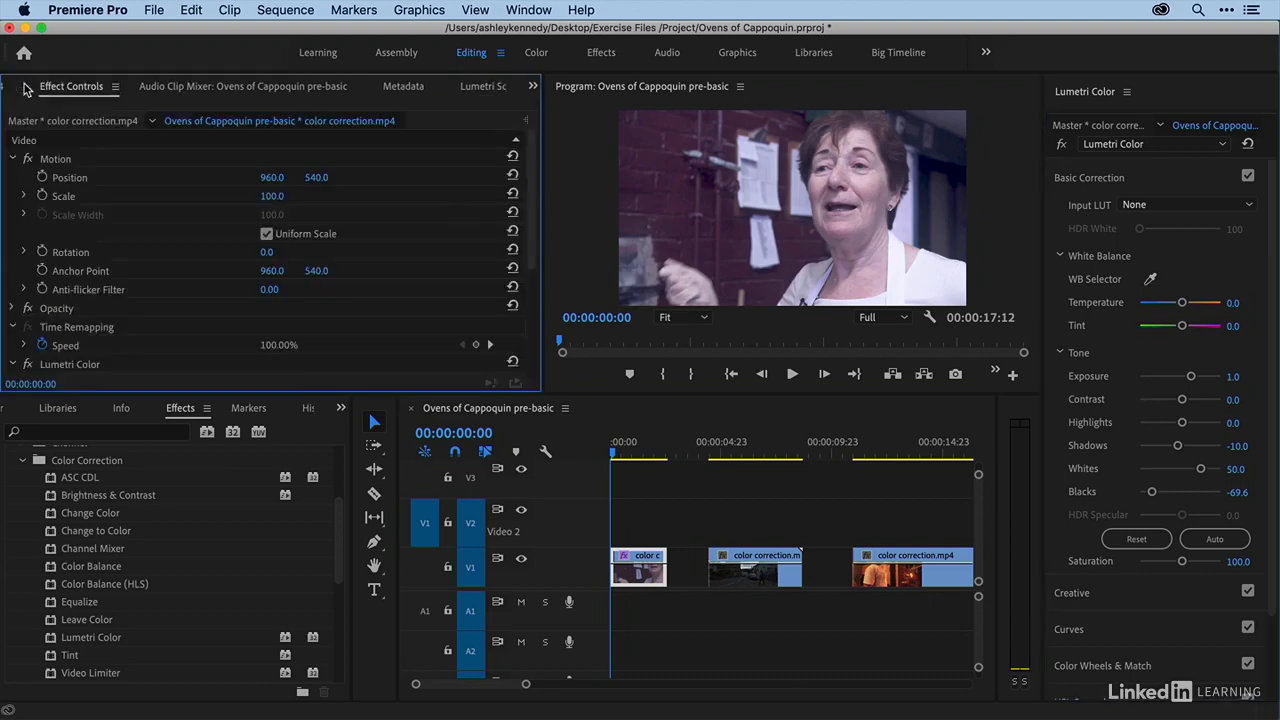
pyautogui.click(12, 160)
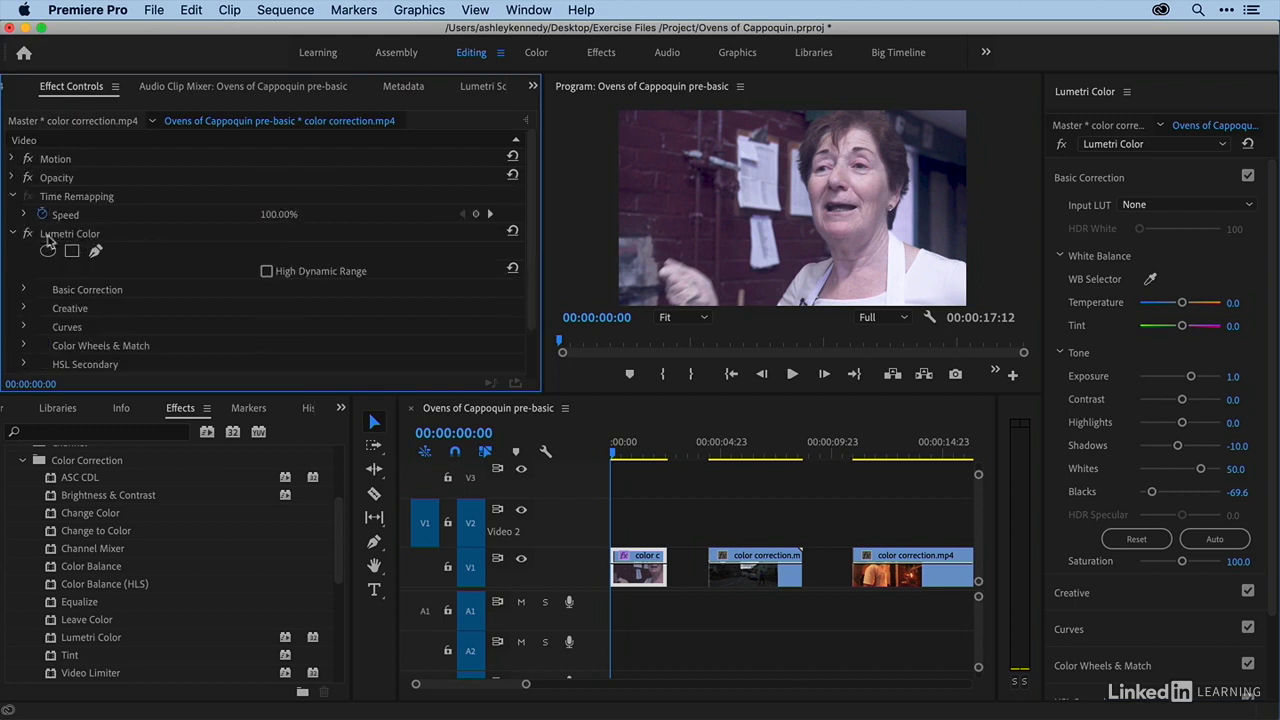
pyautogui.click(24, 290)
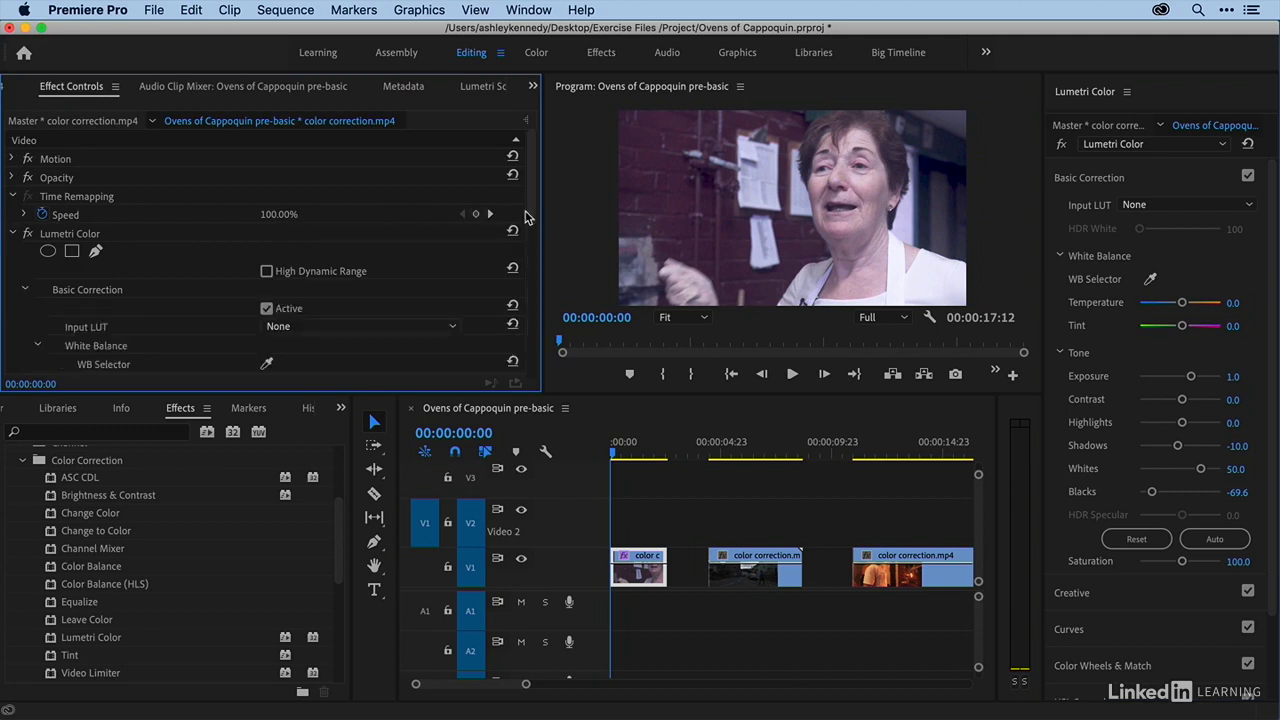
pyautogui.moveTo(526, 214); pyautogui.dragTo(541, 301)
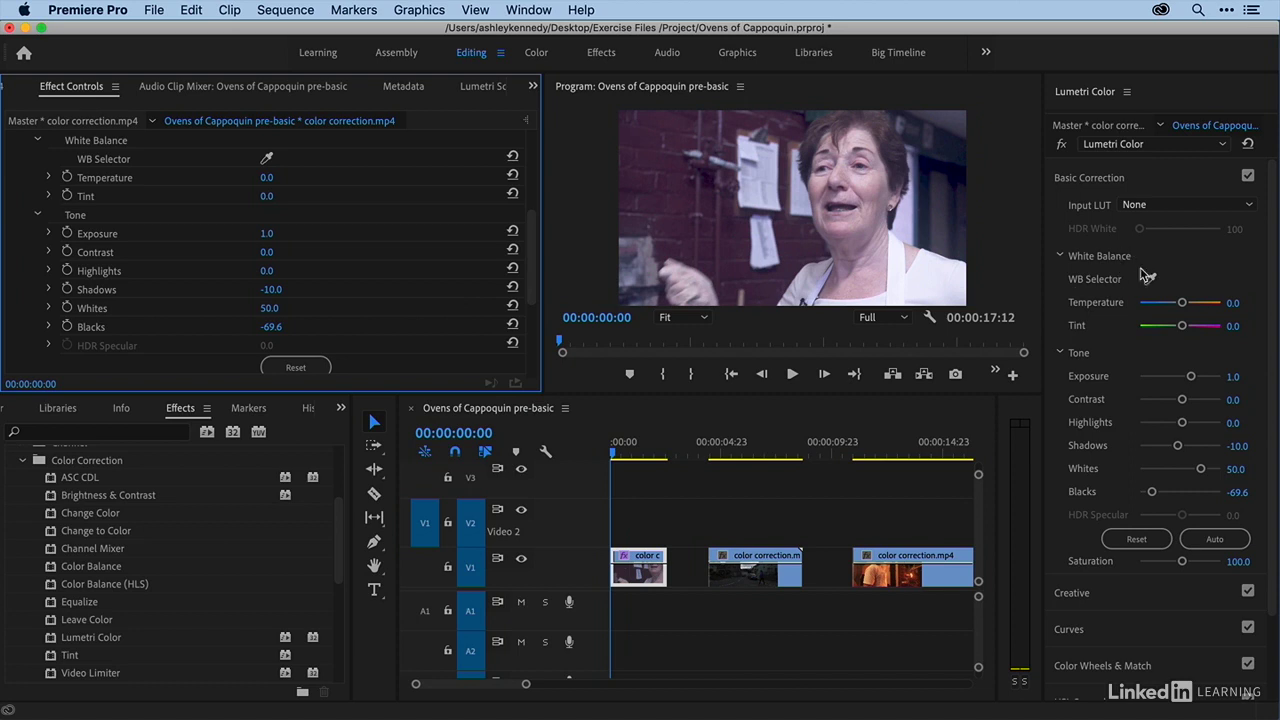
pyautogui.moveTo(534, 280); pyautogui.dragTo(527, 160)
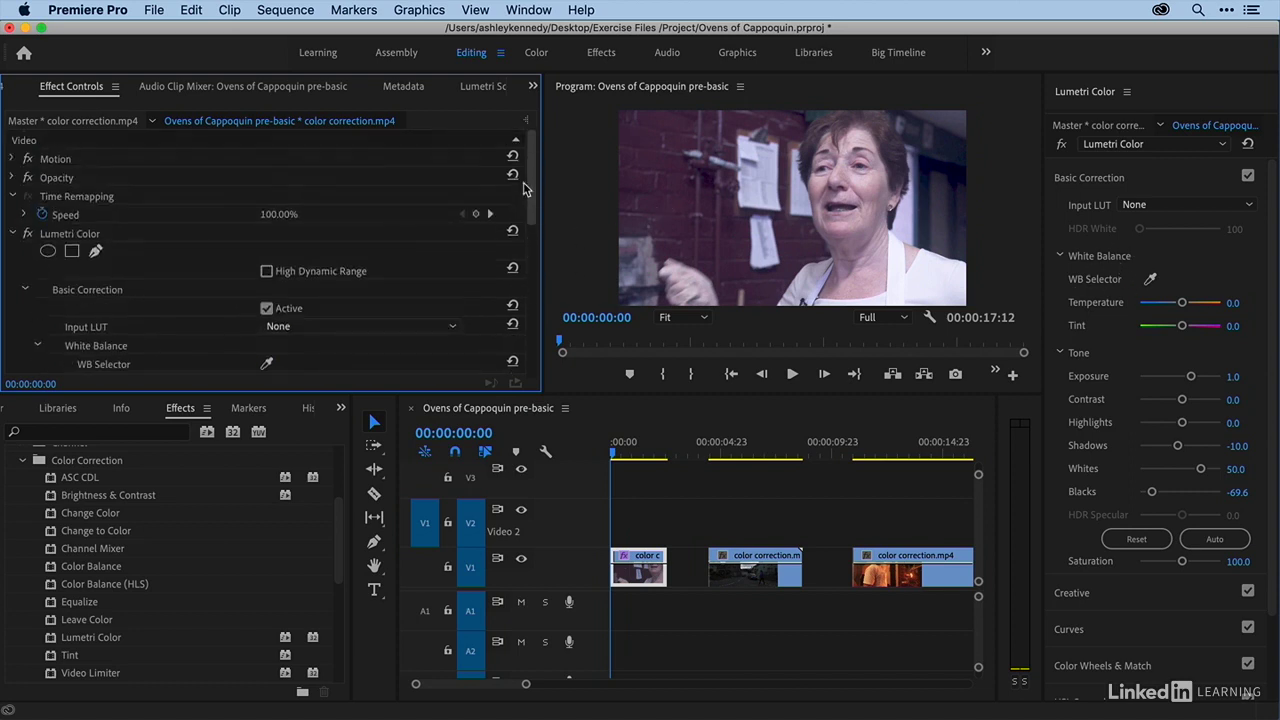
pyautogui.click(480, 87)
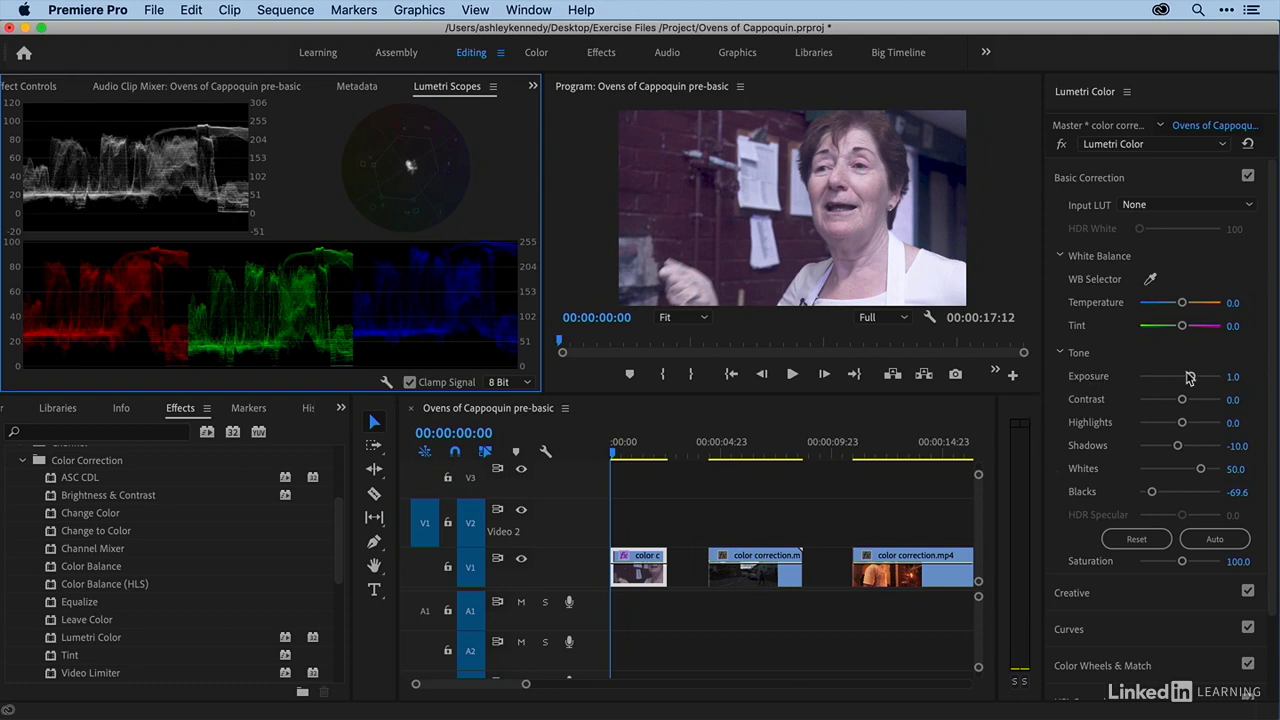
# Try Exposure at 1.3, Contrast at 69.6 and different Highlights and Shadows on the first clip, restoring each setting
pyautogui.moveTo(1190, 378); pyautogui.dragTo(1191, 379)
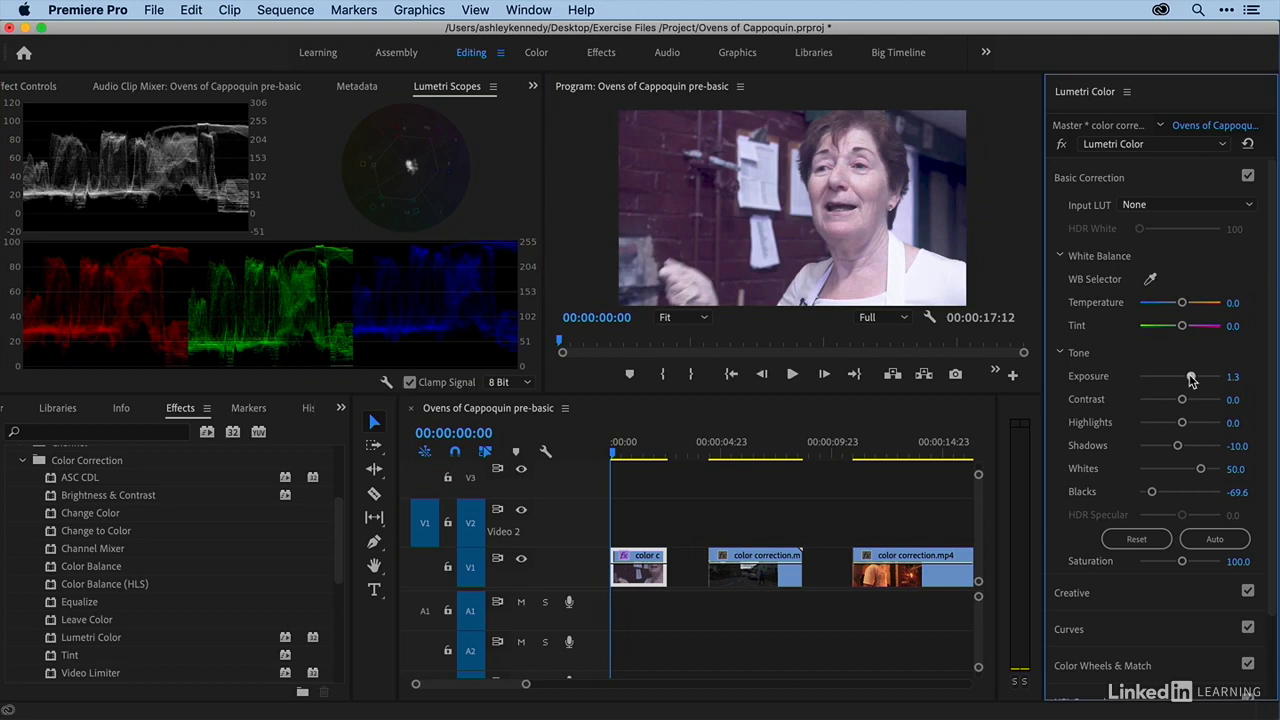
pyautogui.moveTo(1191, 378)
pyautogui.mouseDown()
pyautogui.moveTo(1206, 381)
pyautogui.moveTo(1176, 378)
pyautogui.moveTo(1191, 378)
pyautogui.mouseUp()
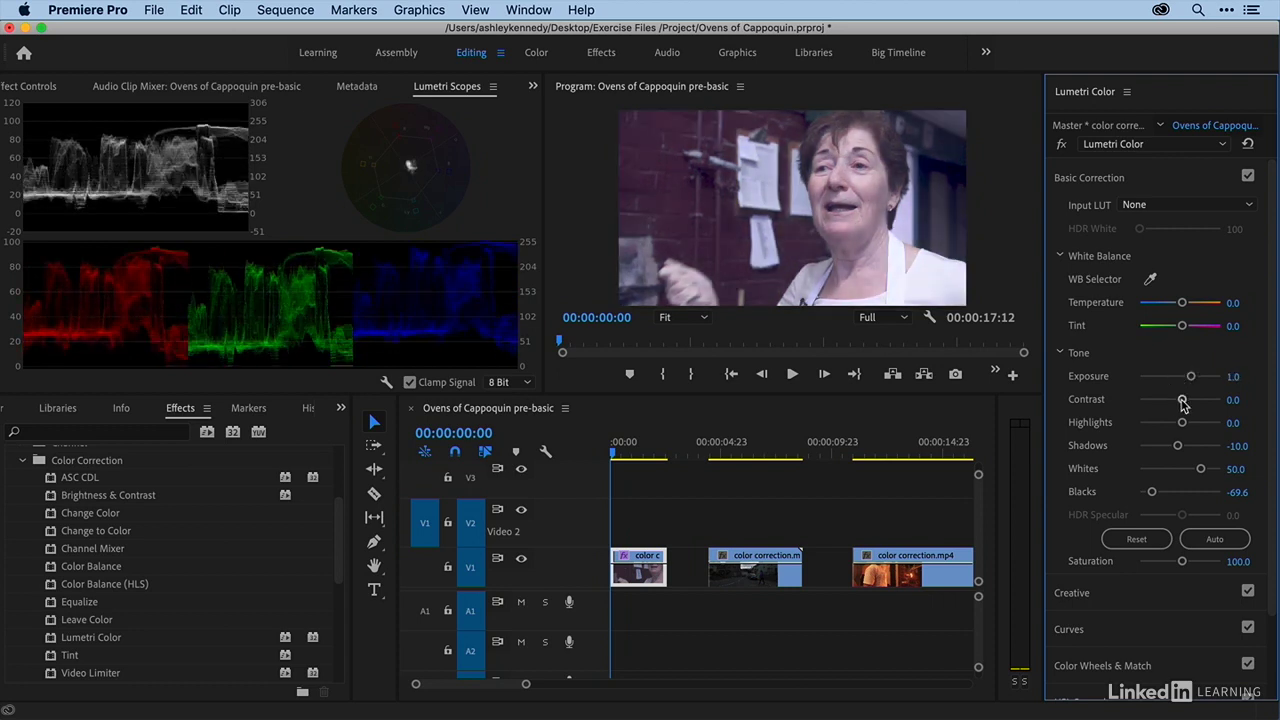
pyautogui.moveTo(1183, 401)
pyautogui.mouseDown()
pyautogui.moveTo(1213, 405)
pyautogui.moveTo(1150, 403)
pyautogui.moveTo(1208, 402)
pyautogui.mouseUp()
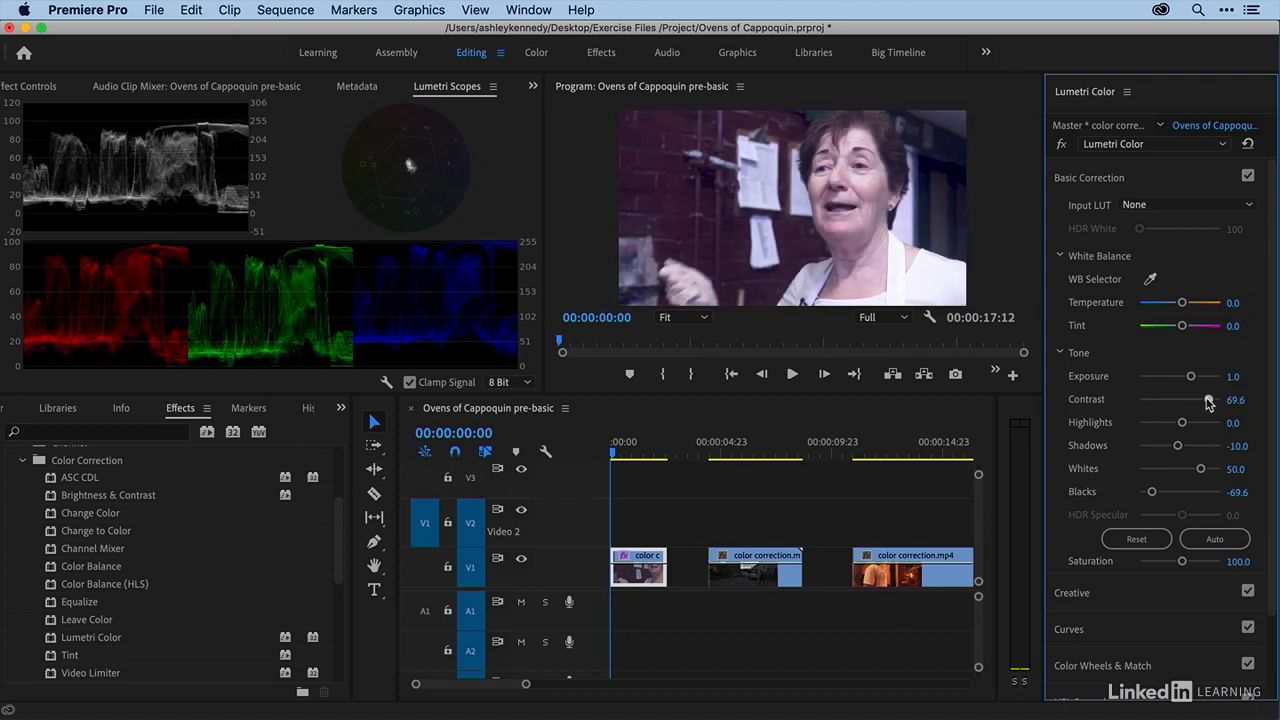
pyautogui.doubleClick(1208, 401)
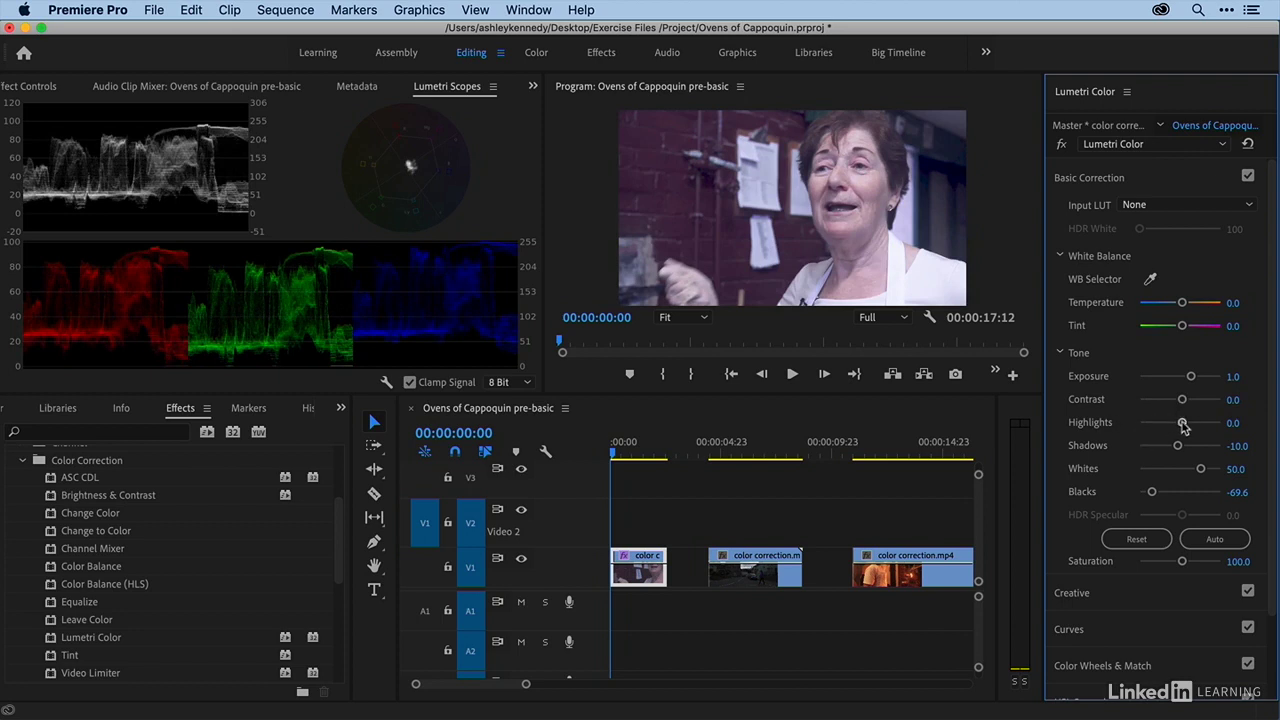
pyautogui.moveTo(1183, 422)
pyautogui.mouseDown()
pyautogui.moveTo(1208, 427)
pyautogui.moveTo(1160, 448)
pyautogui.moveTo(1178, 447)
pyautogui.mouseUp()
# Set Contrast to 28.3, Highlights to -67.4, Shadows to -63.0 and Exposure to 1.2, and compare with the uncorrected image
pyautogui.moveTo(1183, 402); pyautogui.dragTo(1190, 406)
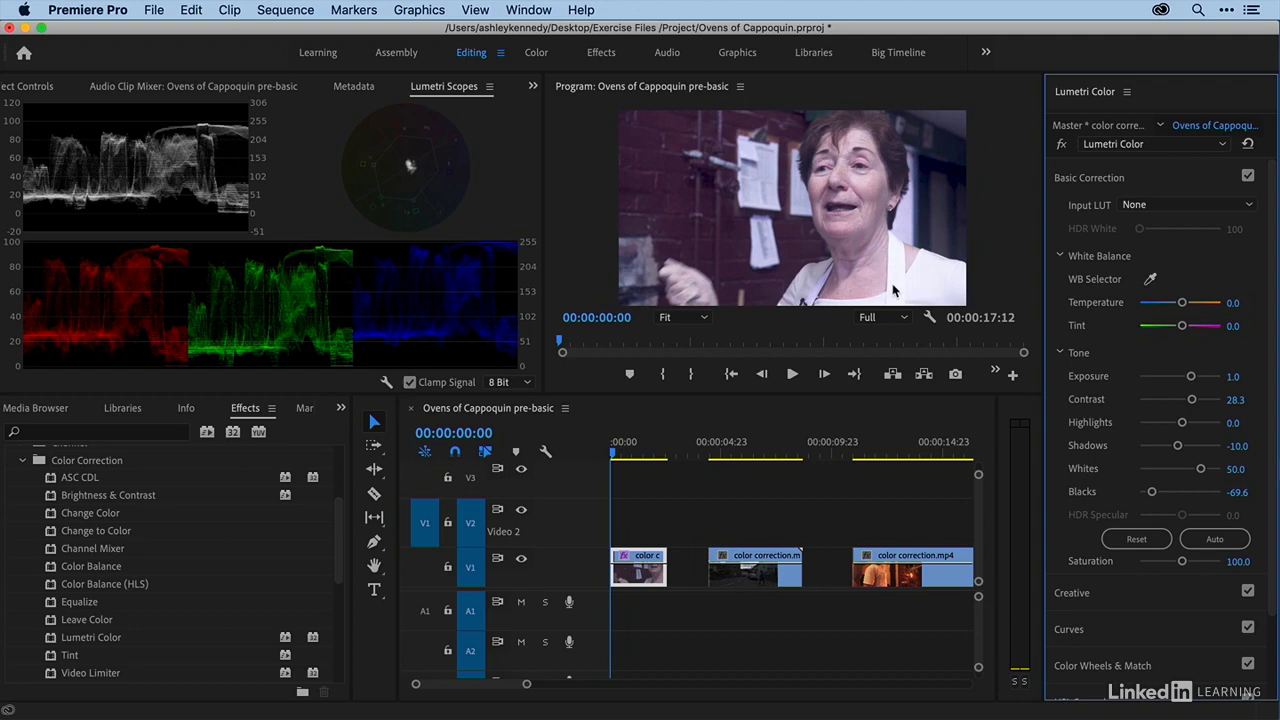
pyautogui.moveTo(1179, 422); pyautogui.dragTo(1152, 425)
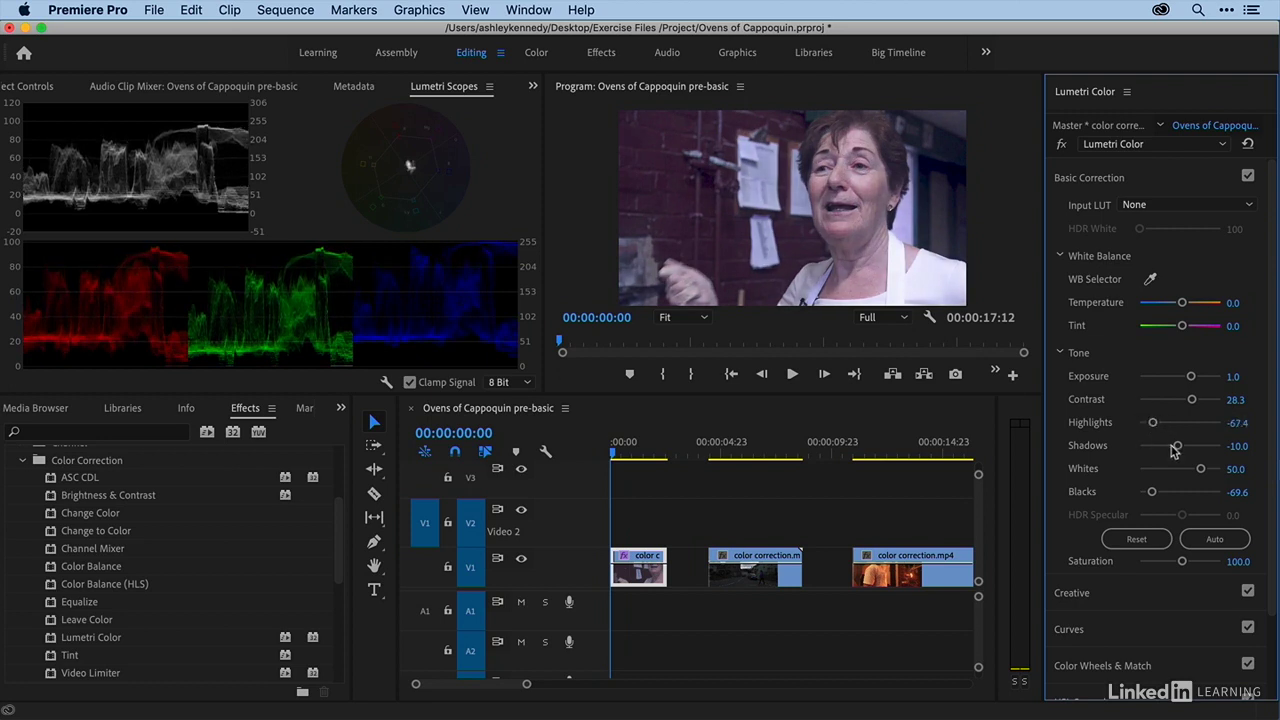
pyautogui.moveTo(1177, 449); pyautogui.dragTo(1155, 451)
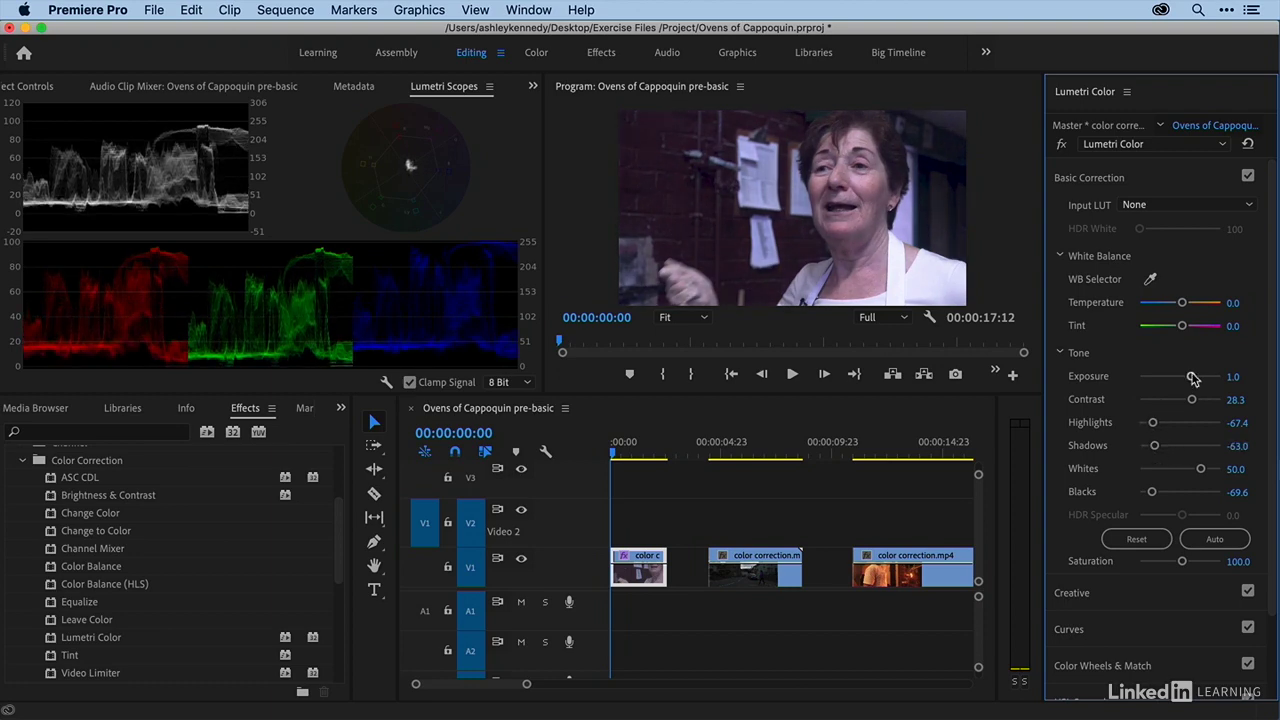
pyautogui.moveTo(1193, 378); pyautogui.dragTo(1190, 378)
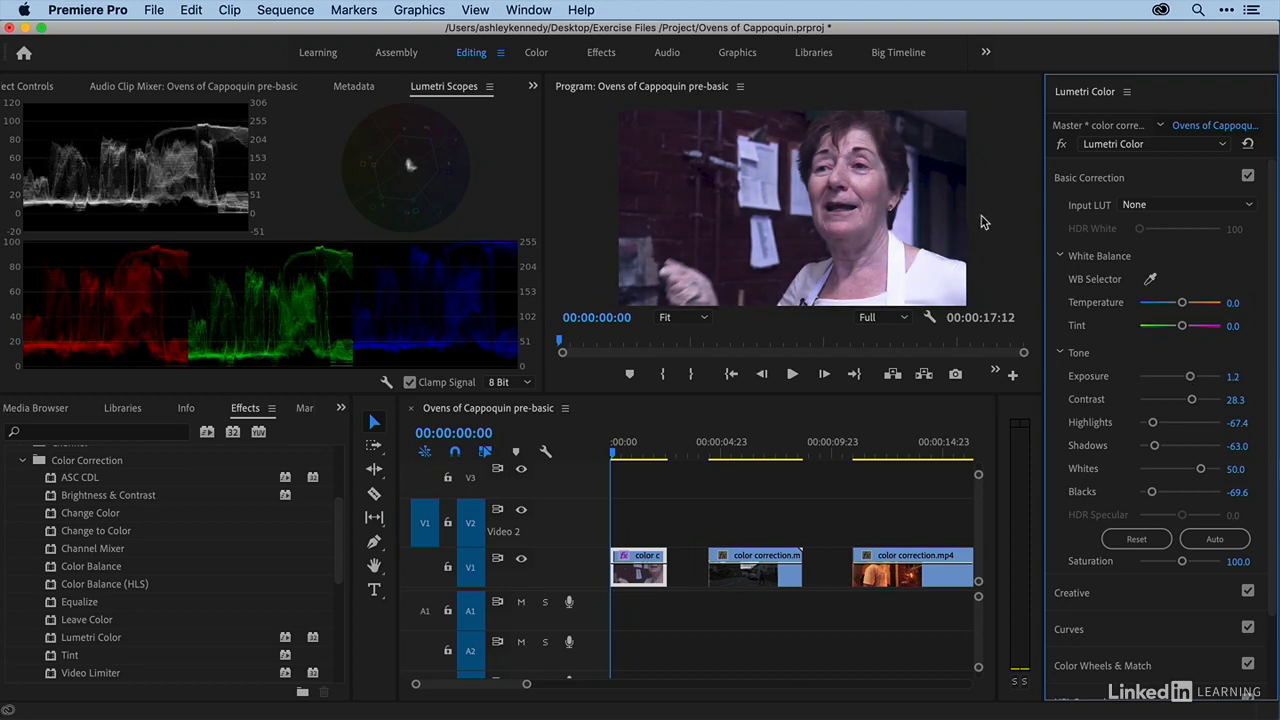
pyautogui.click(1061, 144)
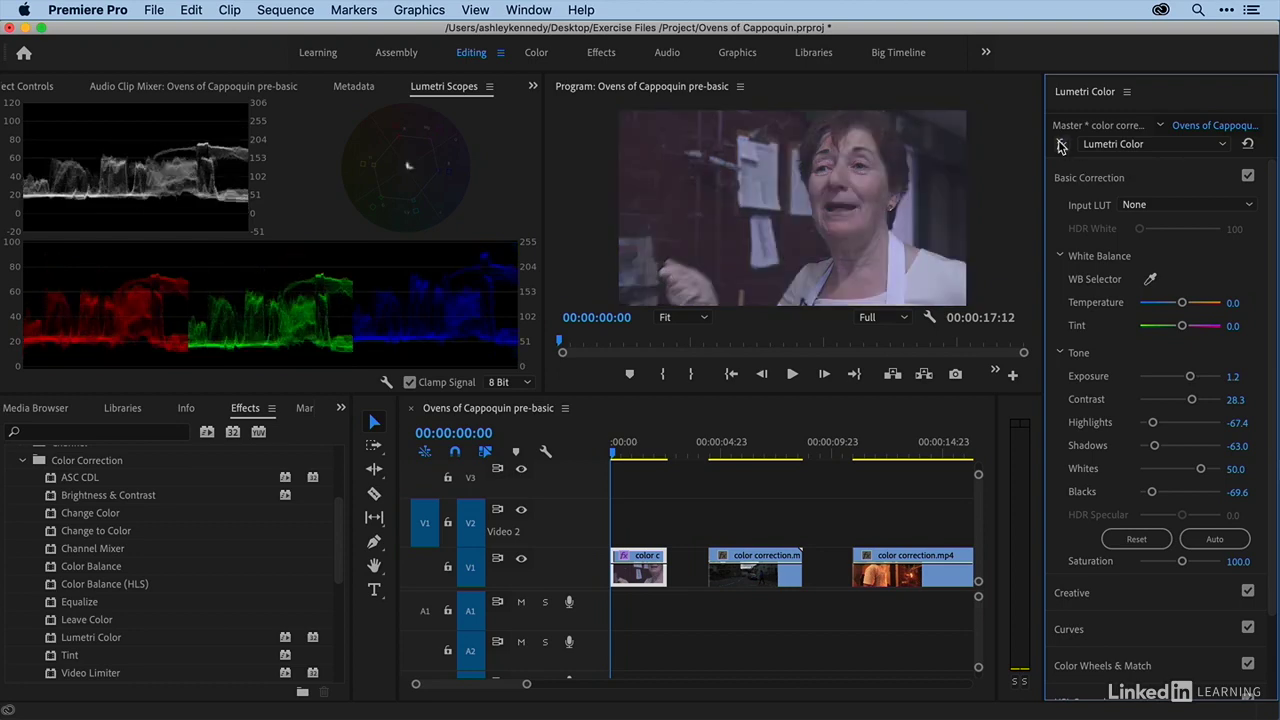
pyautogui.click(1061, 144)
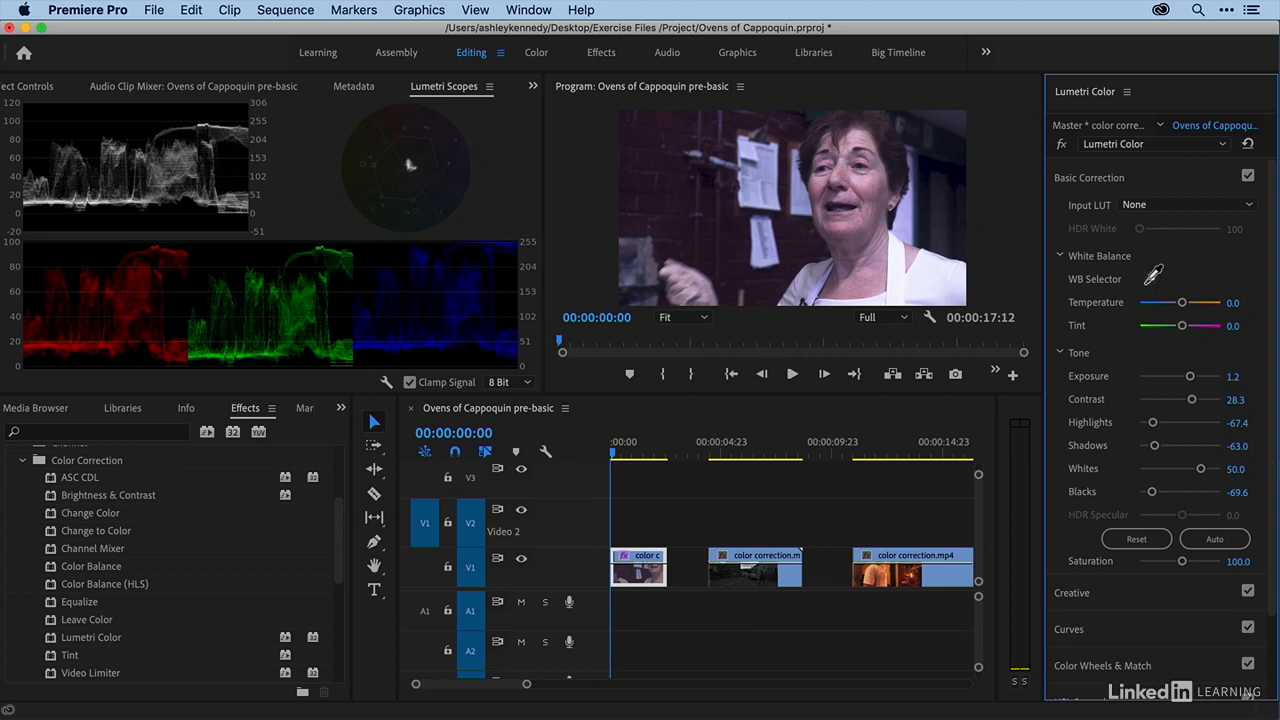
# White-balance the clip by sampling the white apron and set Temperature to 34.8, undoing a trial Tint change to -37.0
pyautogui.click(1150, 279)
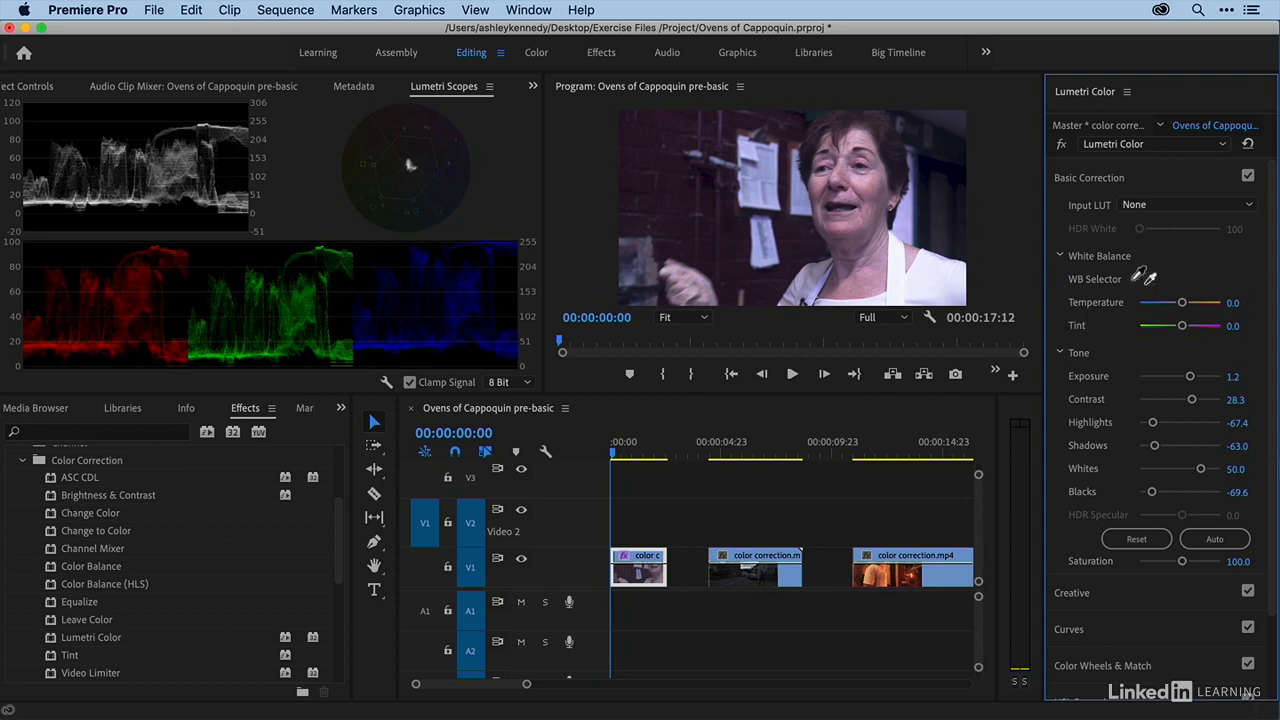
pyautogui.click(898, 289)
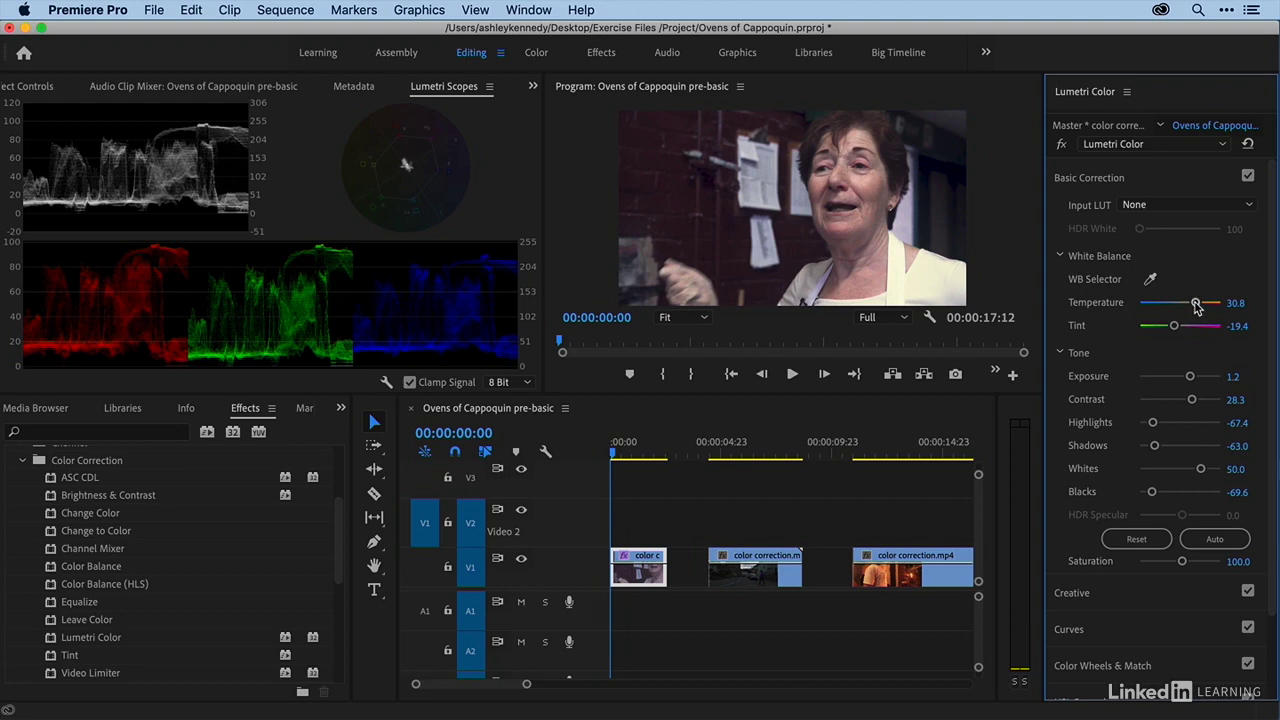
pyautogui.moveTo(1197, 307); pyautogui.dragTo(1165, 332)
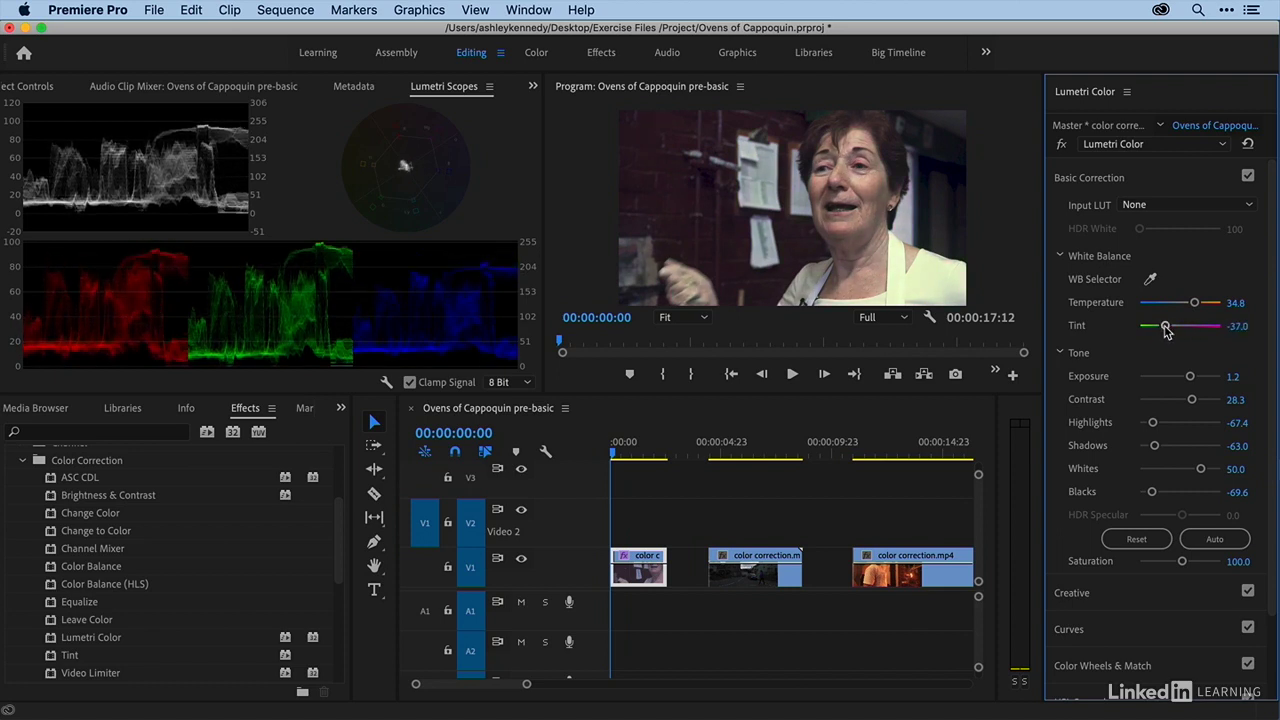
pyautogui.press('super+z')
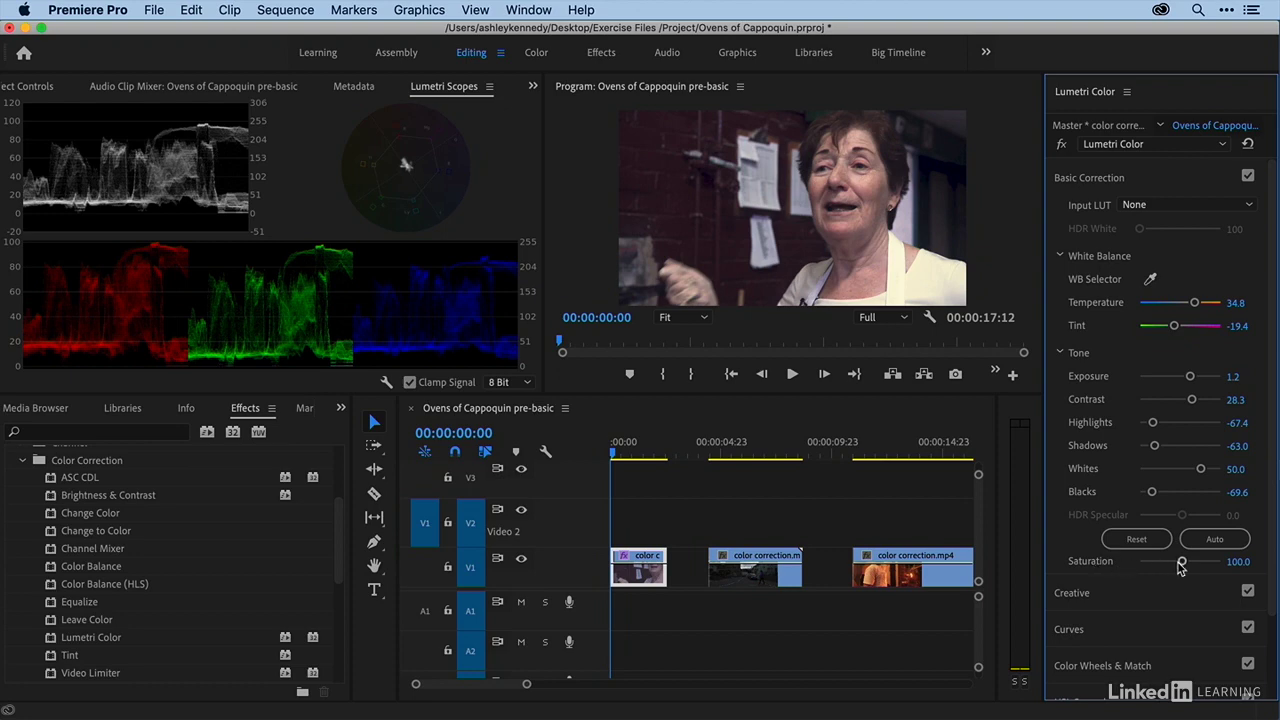
# Set the first clip's Saturation to 134.8 and compare the image with and without the Lumetri Color effect
pyautogui.moveTo(1181, 563); pyautogui.dragTo(1195, 567)
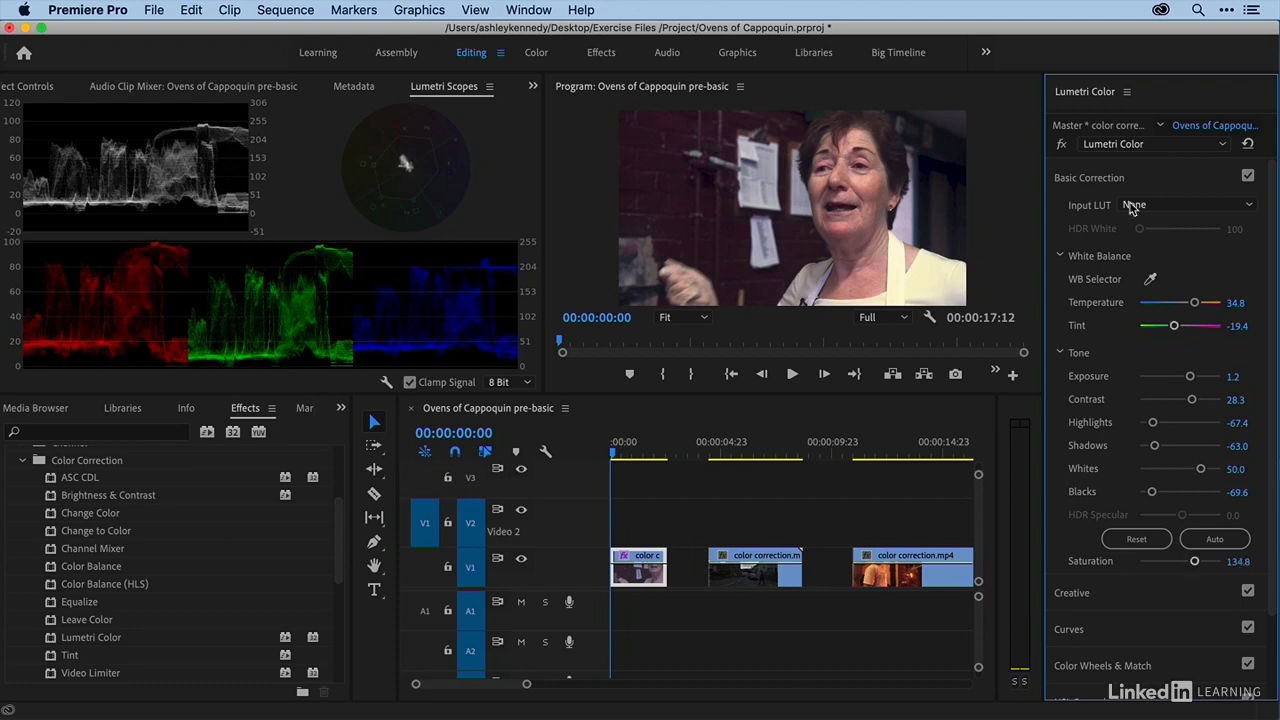
pyautogui.click(1062, 146)
pyautogui.click(1062, 146)
# View the second and third clips with their scopes, and return the playhead to the start of the sequence
pyautogui.click(721, 455)
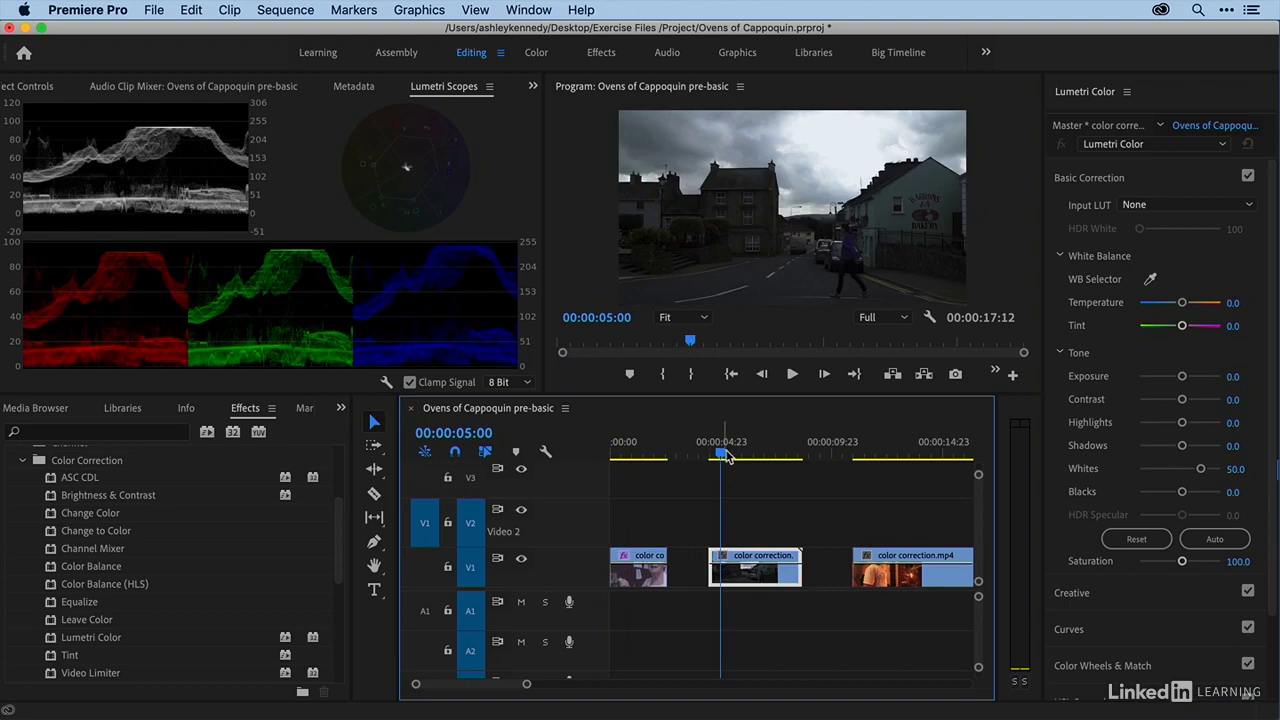
pyautogui.click(863, 455)
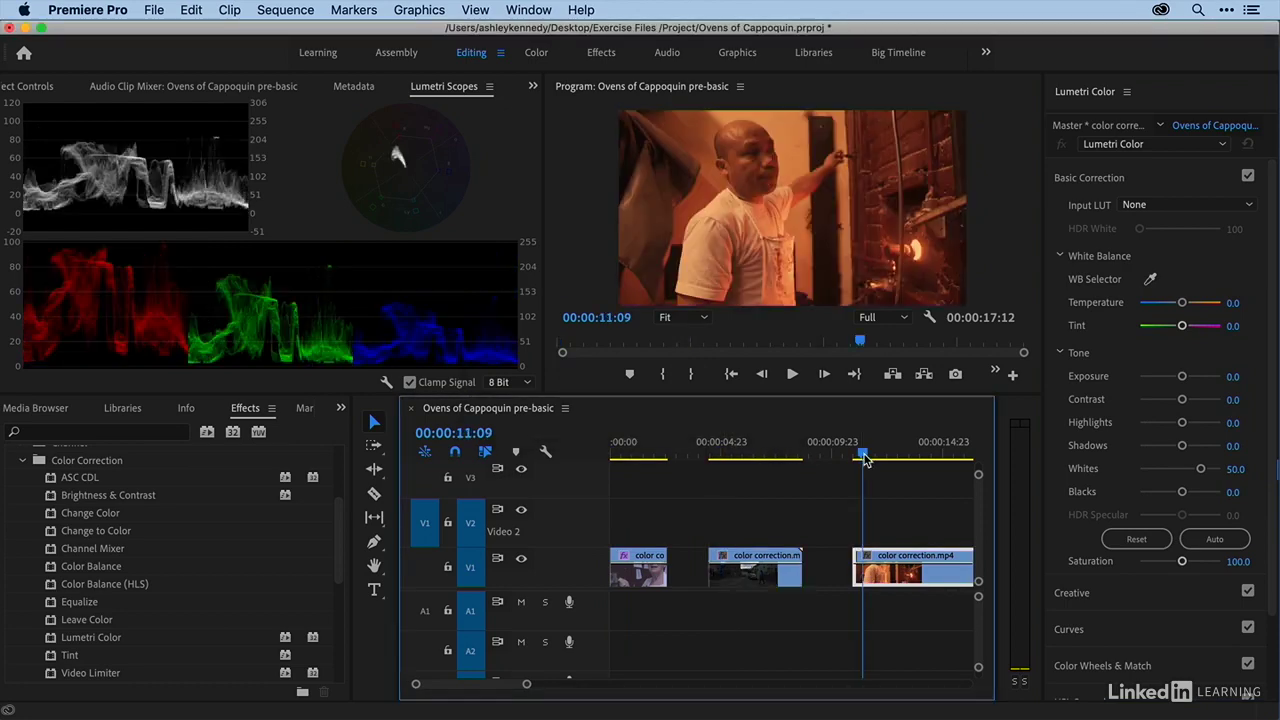
pyautogui.moveTo(658, 455); pyautogui.dragTo(600, 440)
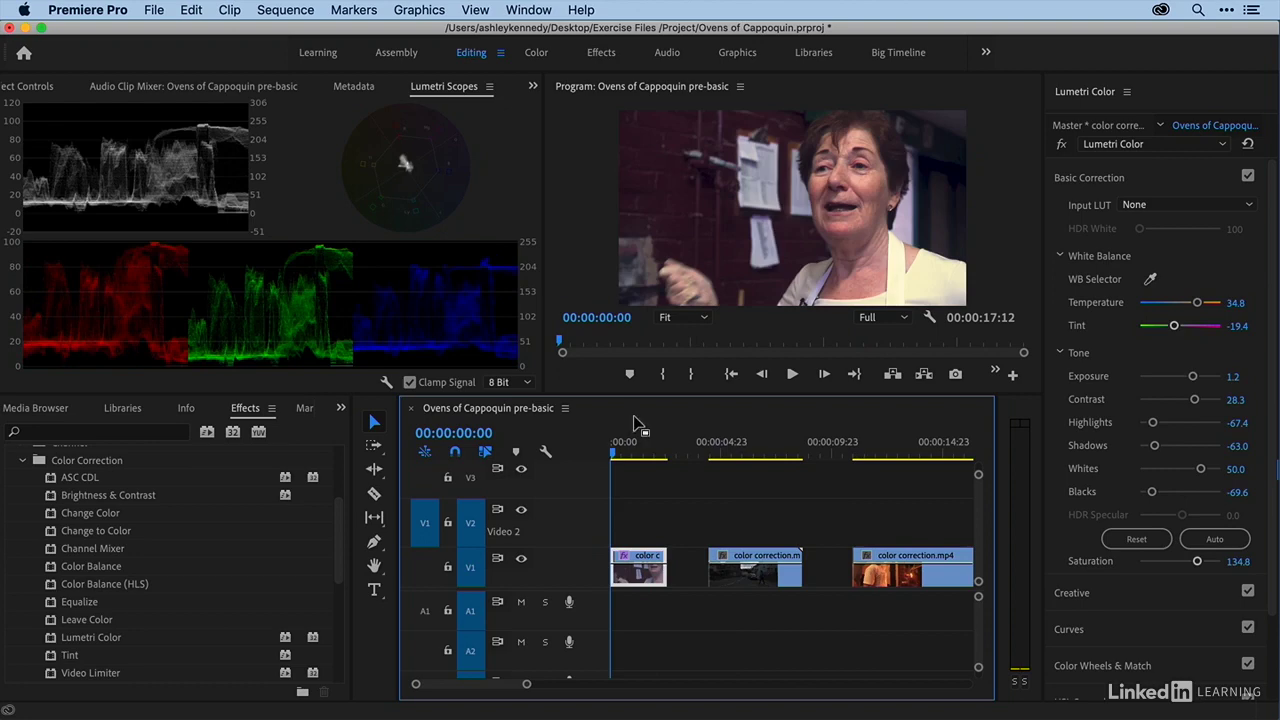